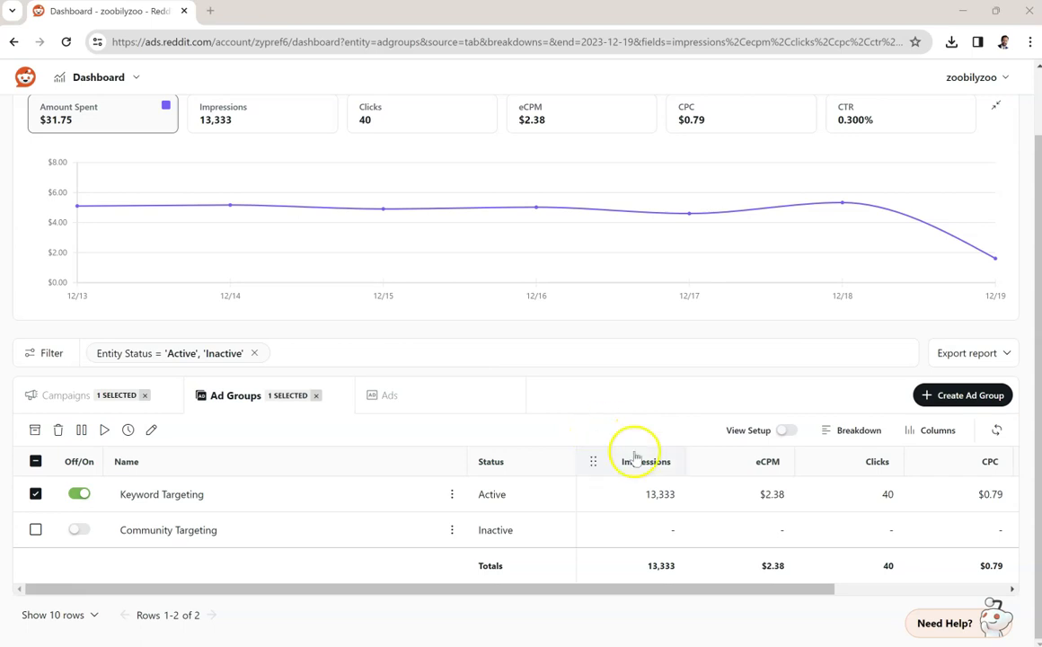
# Open the Keyword Targeting ad group to see its individual ads.
pyautogui.click(171, 495)
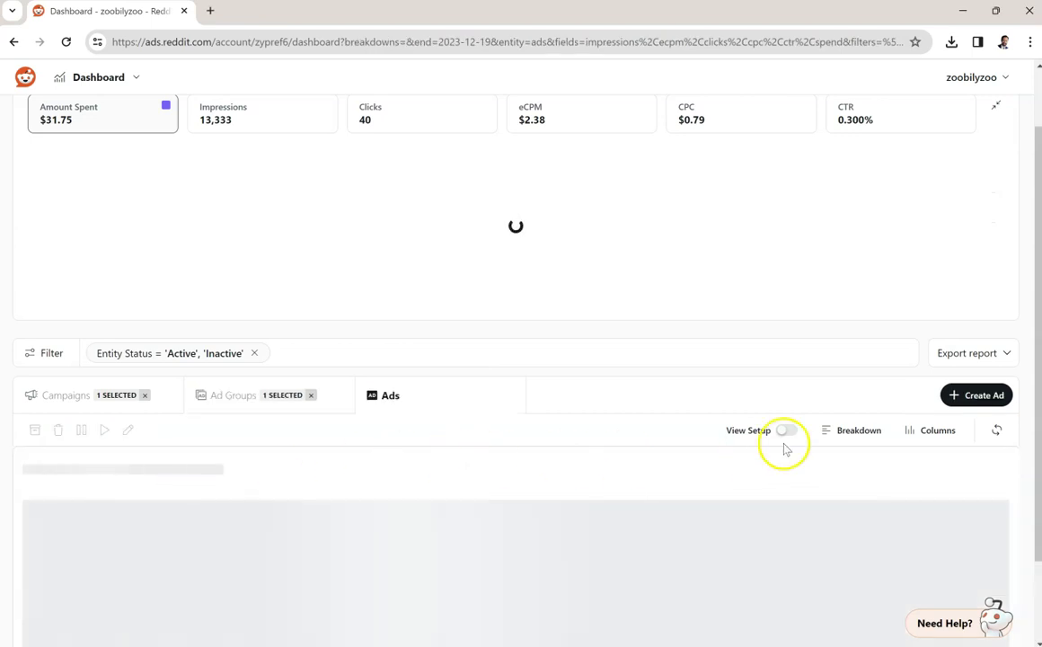
# Create a new ad under the existing Keyword Targeting ad group and continue to its form.
pyautogui.click(977, 409)
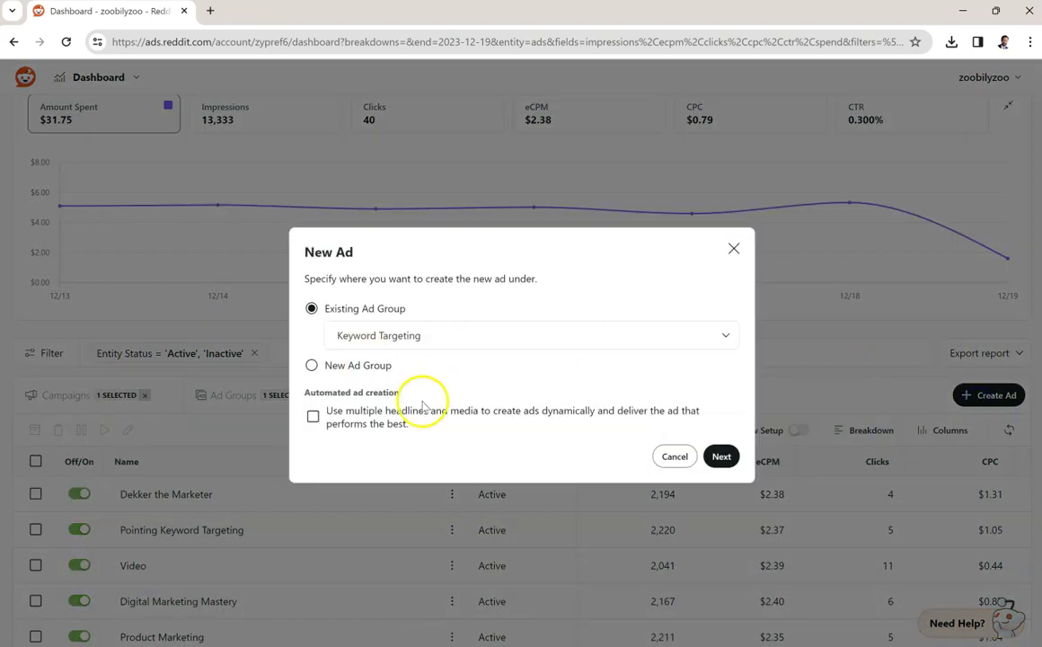
pyautogui.click(432, 345)
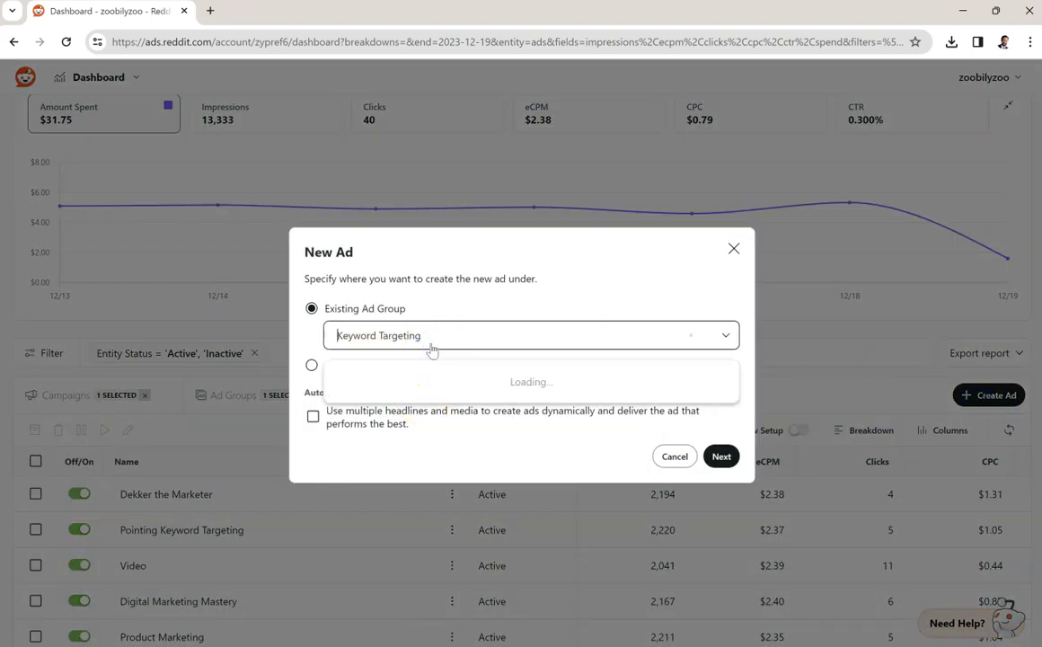
pyautogui.click(459, 348)
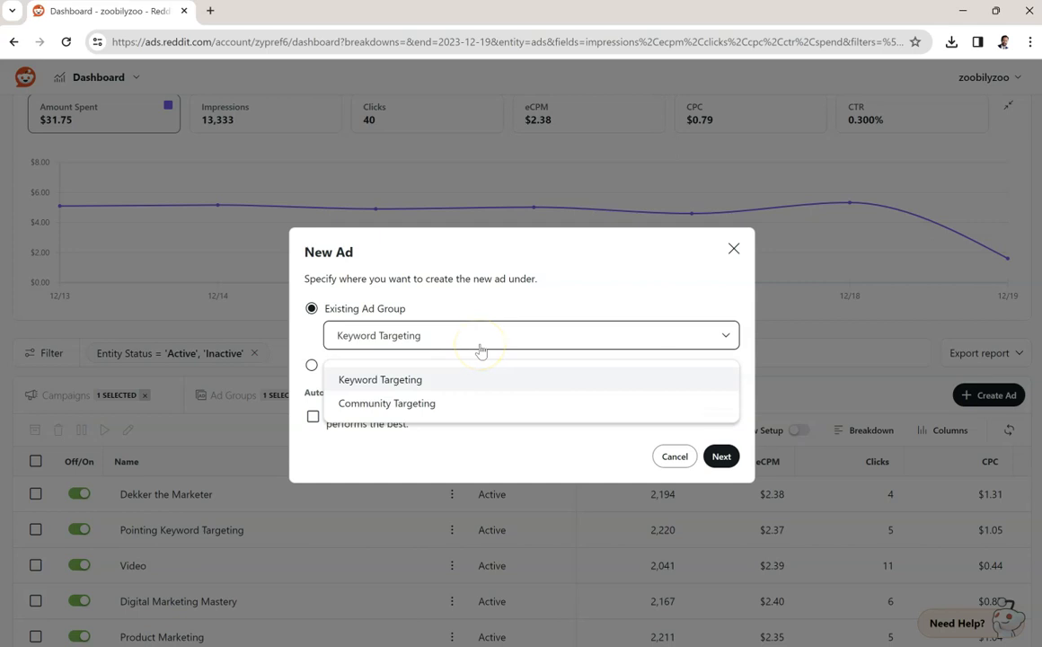
pyautogui.click(454, 388)
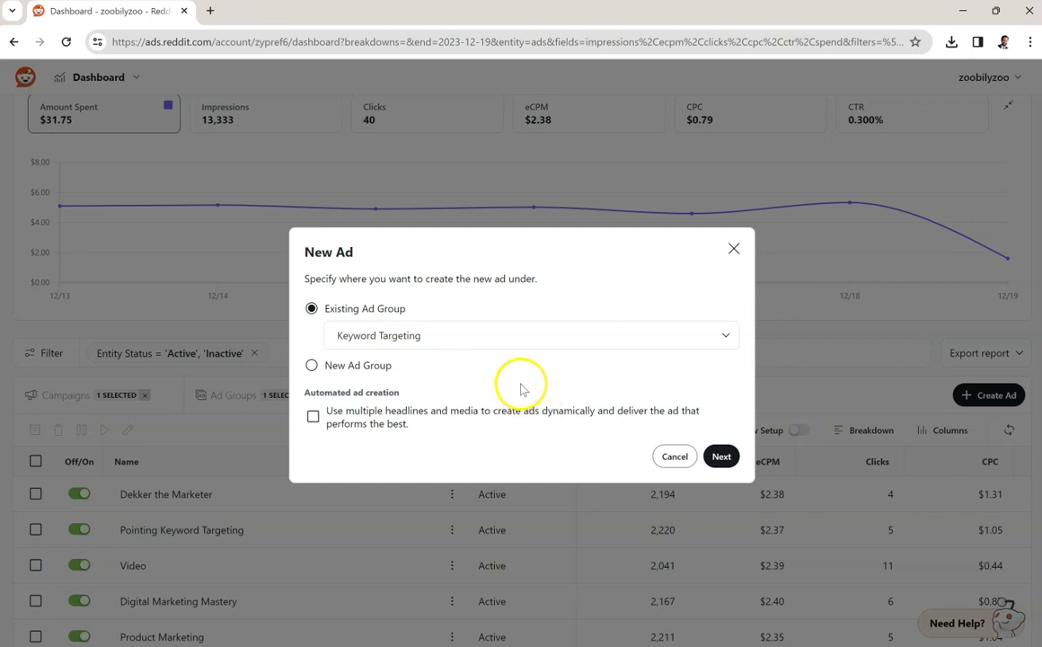
pyautogui.click(725, 457)
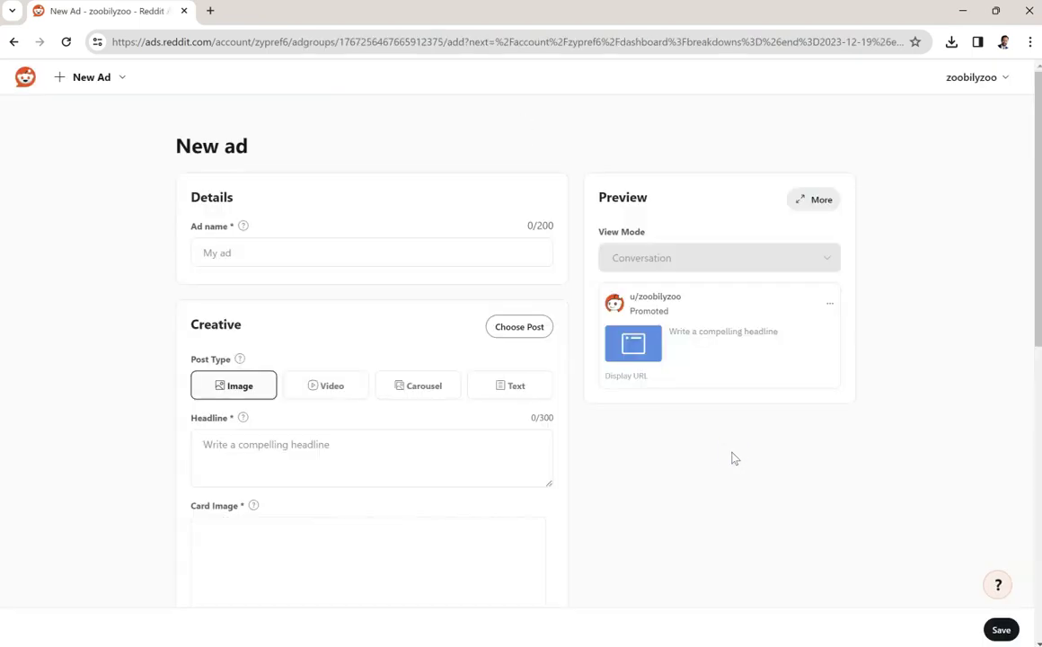
# Name the ad 'carousel ad' with headline 'Top Marketing Courses on Udemy'.
pyautogui.click(321, 259)
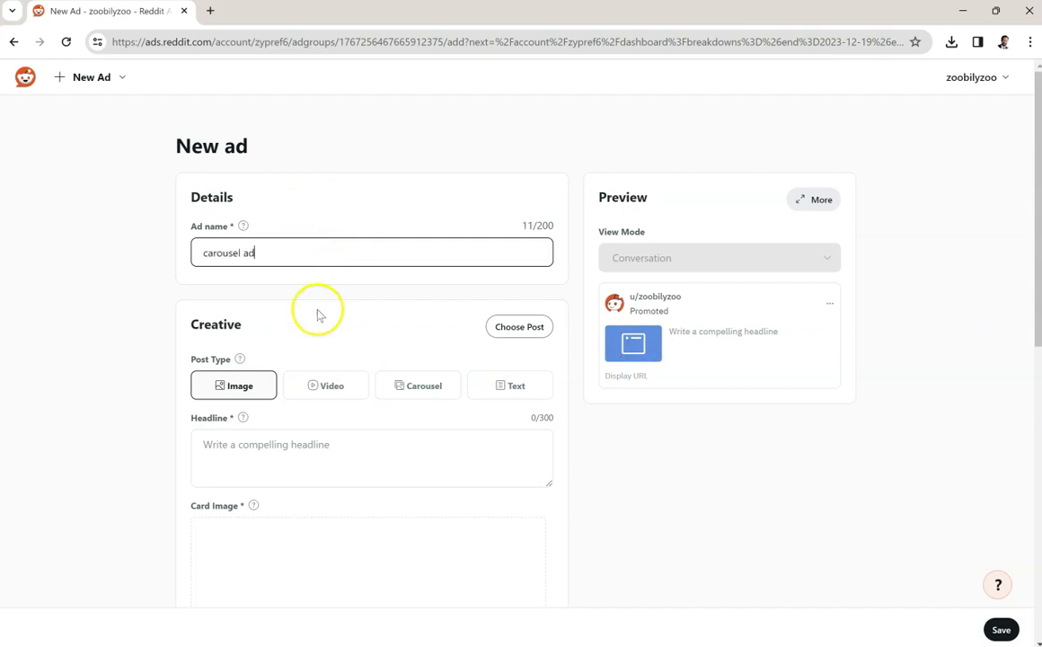
pyautogui.click(346, 451)
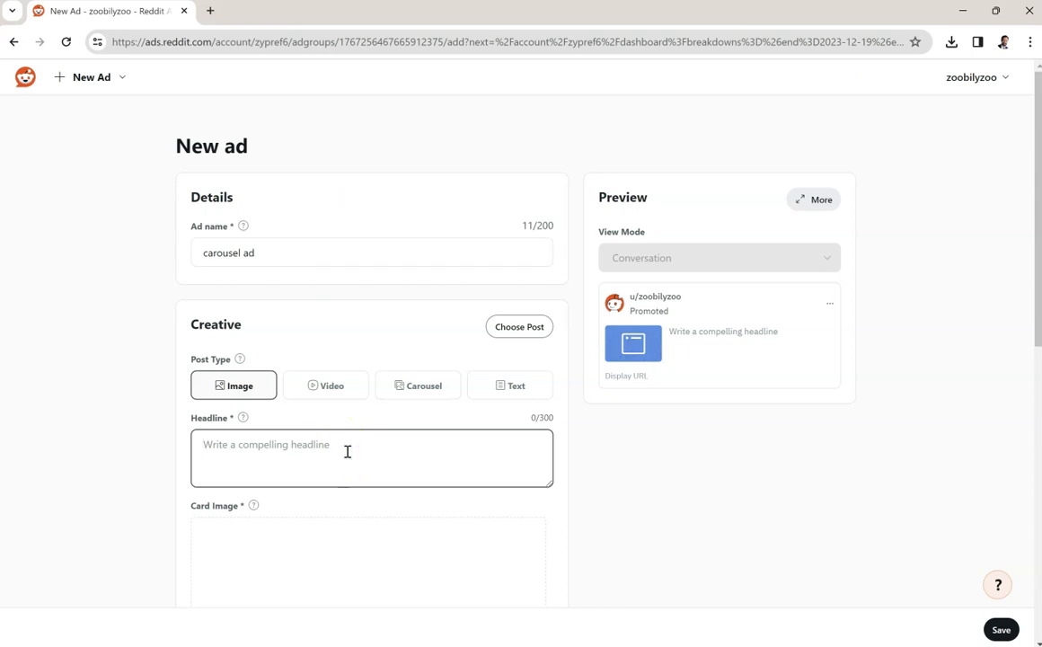
pyautogui.write('Top Marketi')
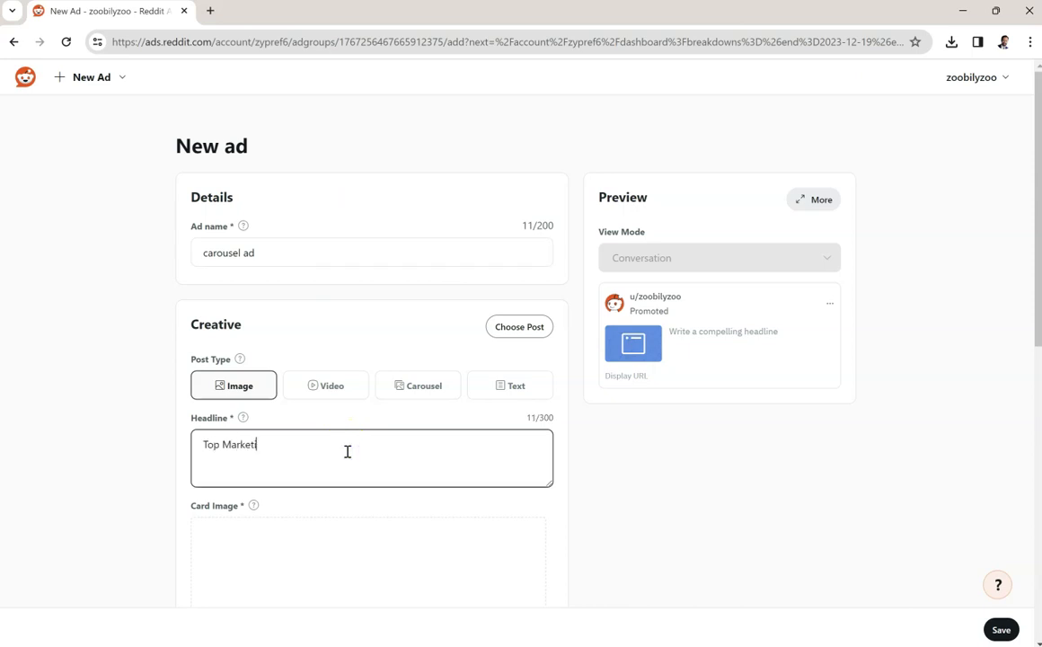
pyautogui.write('ng Courses on U')
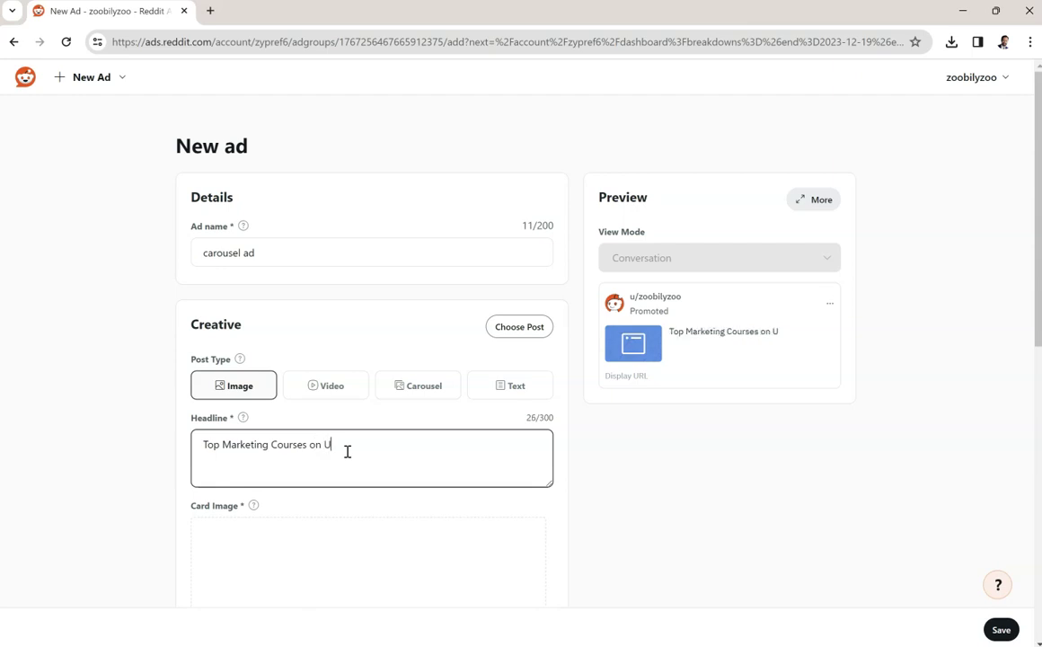
pyautogui.write('demy')
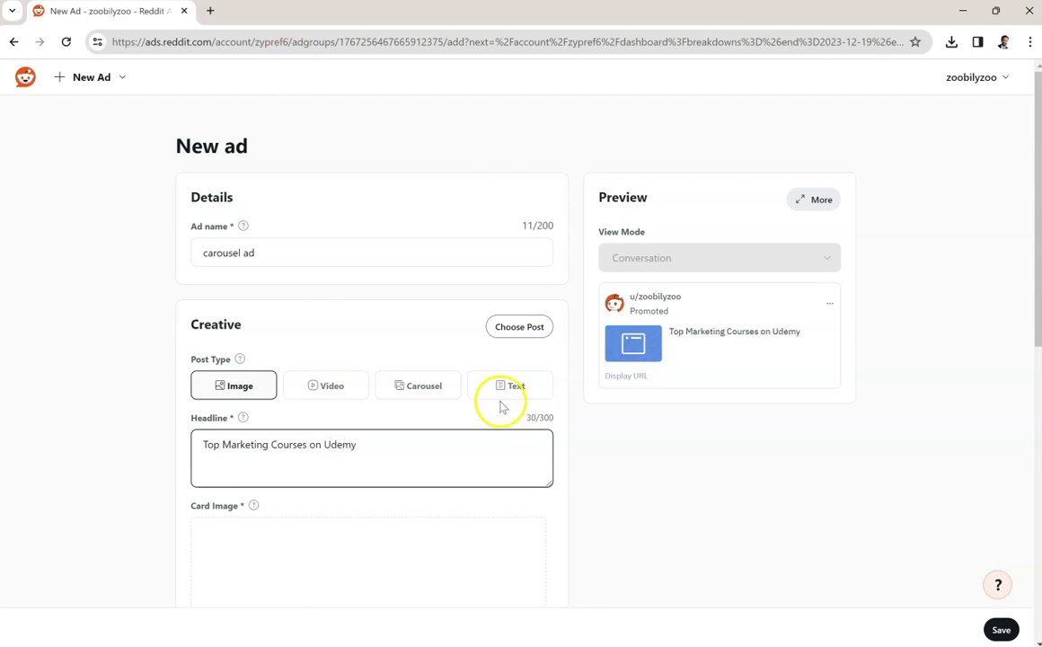
# Switch the ad's post type to Carousel.
pyautogui.click(424, 385)
pyautogui.scroll(-1, 466, 420)
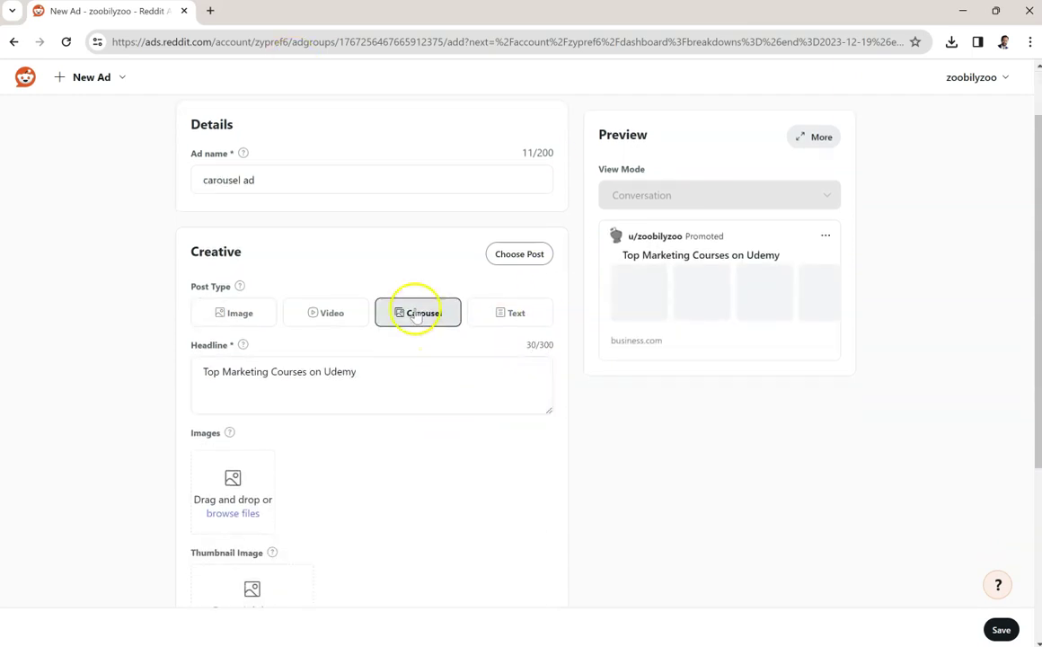
pyautogui.scroll(-1, 342, 395)
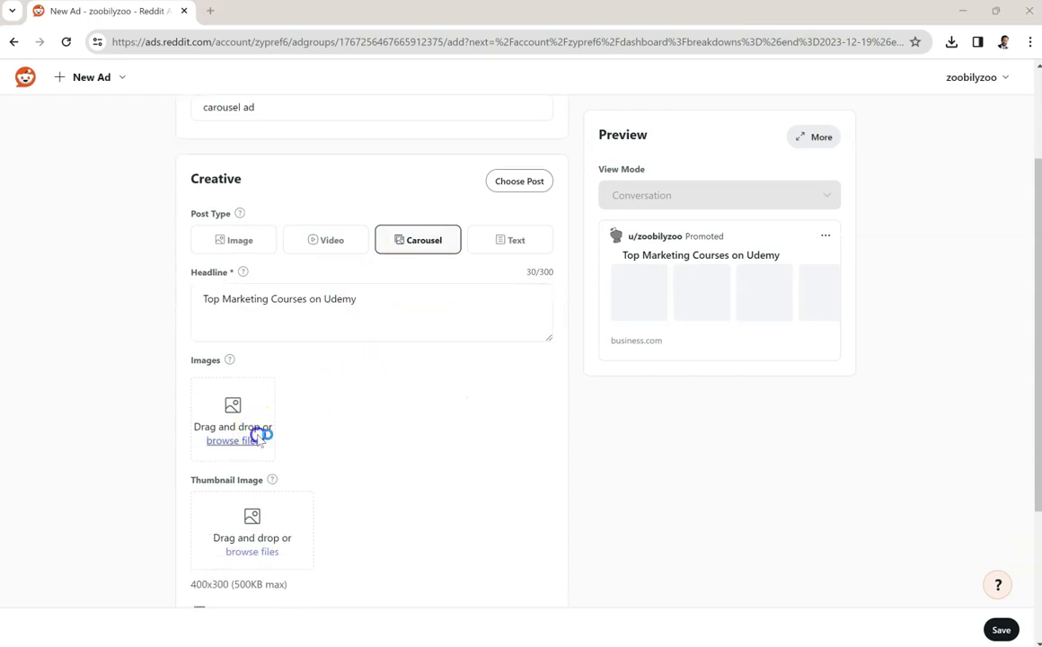
# Upload the b2b-marketing, branding-course, Copywriting Course and Digital Marketing images as four cards.
pyautogui.click(256, 435)
pyautogui.doubleClick(441, 144)
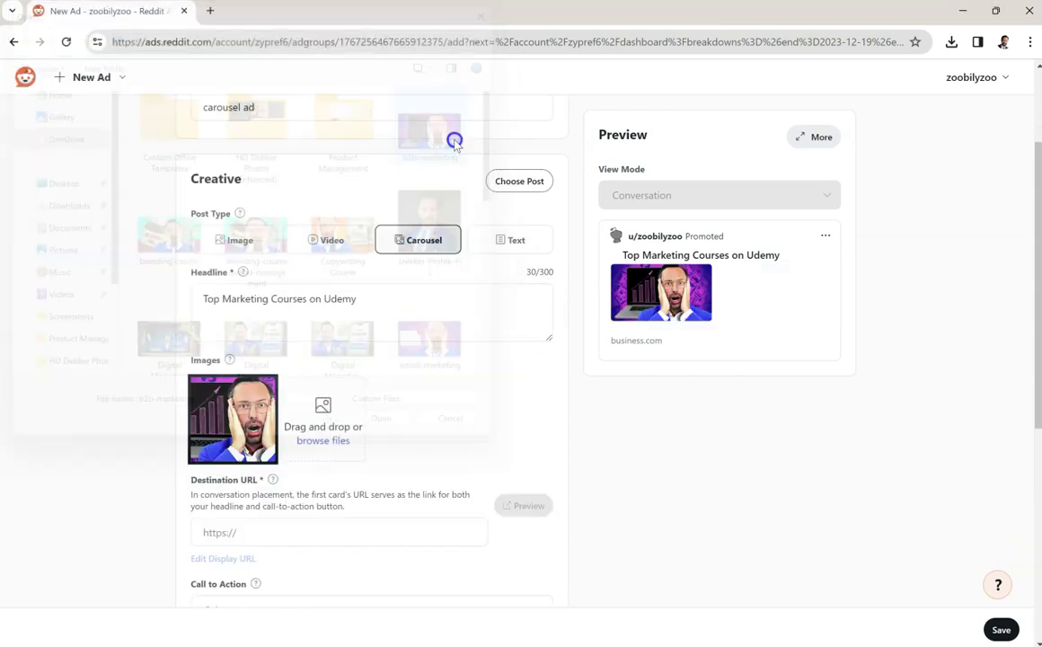
pyautogui.click(323, 438)
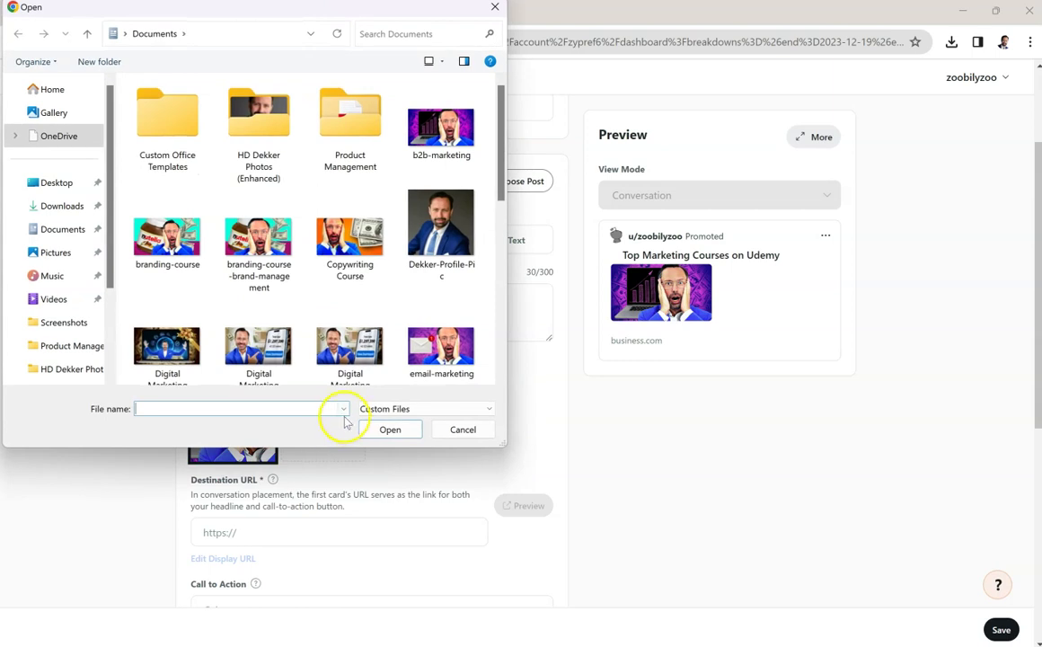
pyautogui.doubleClick(191, 258)
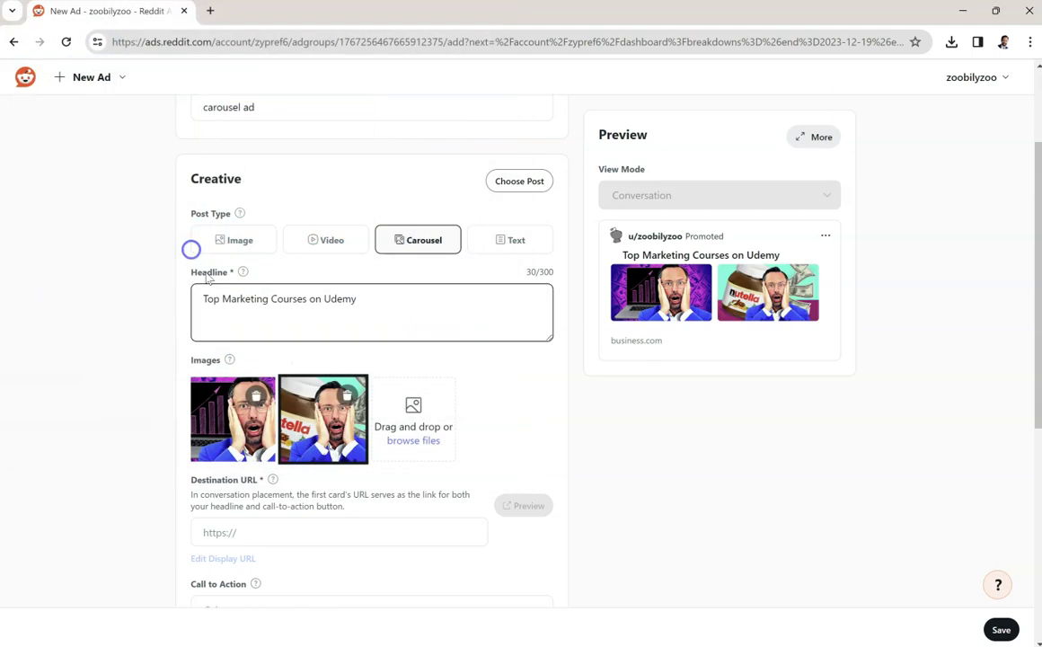
pyautogui.click(414, 431)
pyautogui.doubleClick(368, 255)
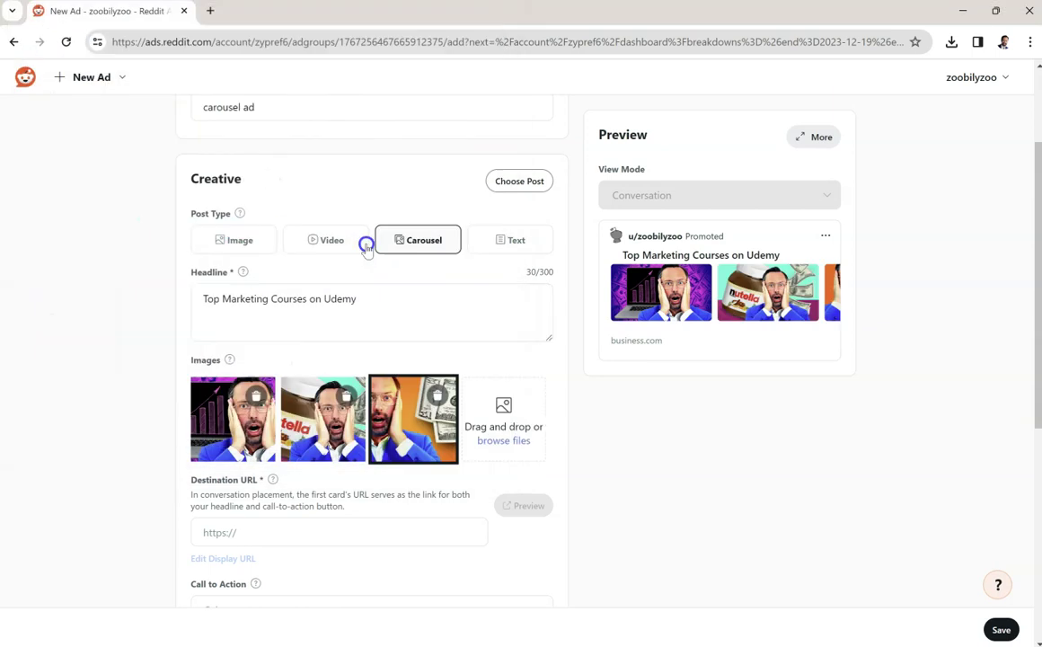
pyautogui.click(502, 439)
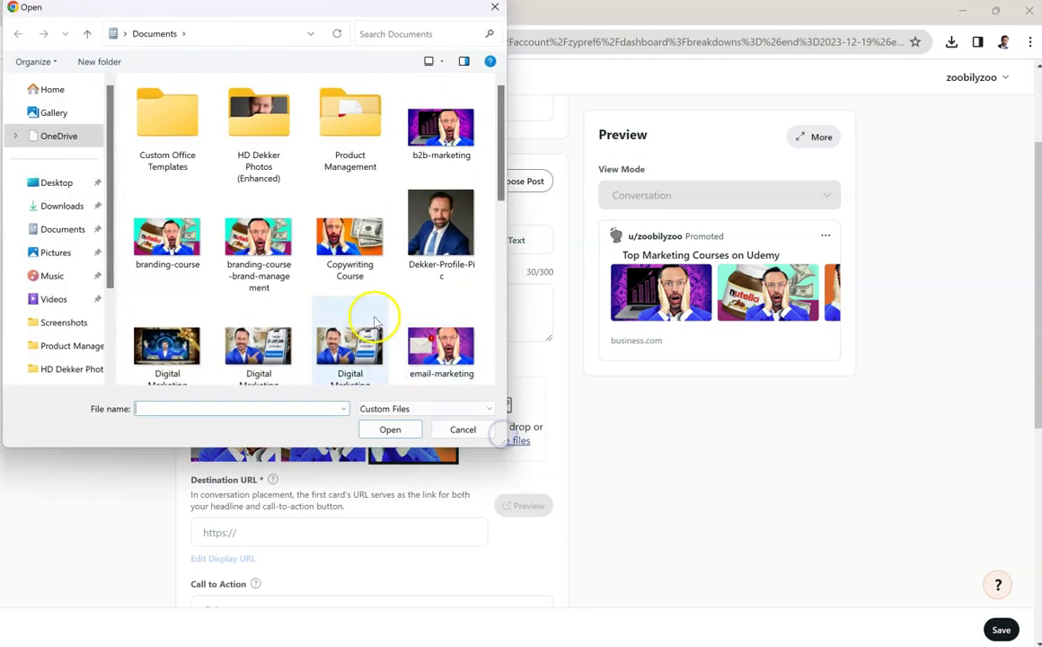
pyautogui.doubleClick(274, 353)
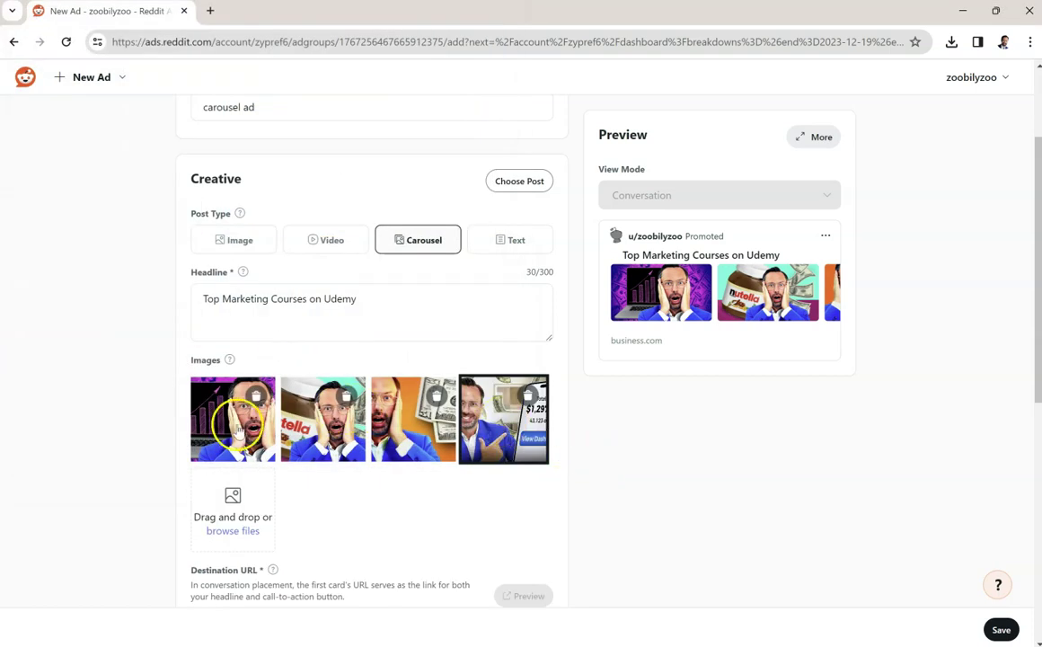
# Set the ad's call to action to View More.
pyautogui.scroll(-3, 303, 500)
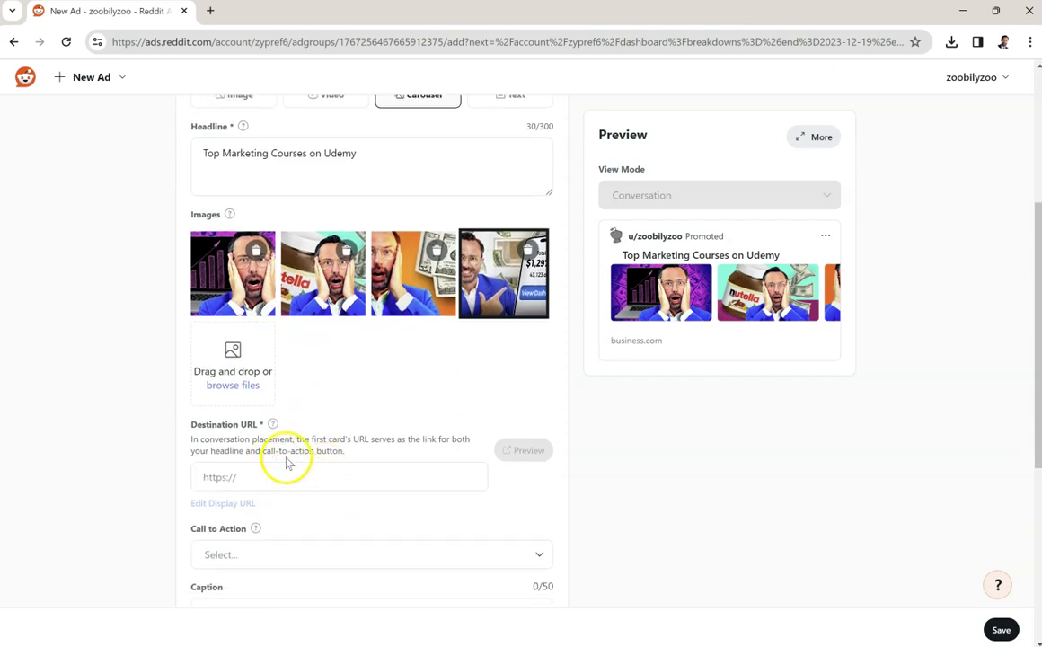
pyautogui.scroll(-1, 286, 459)
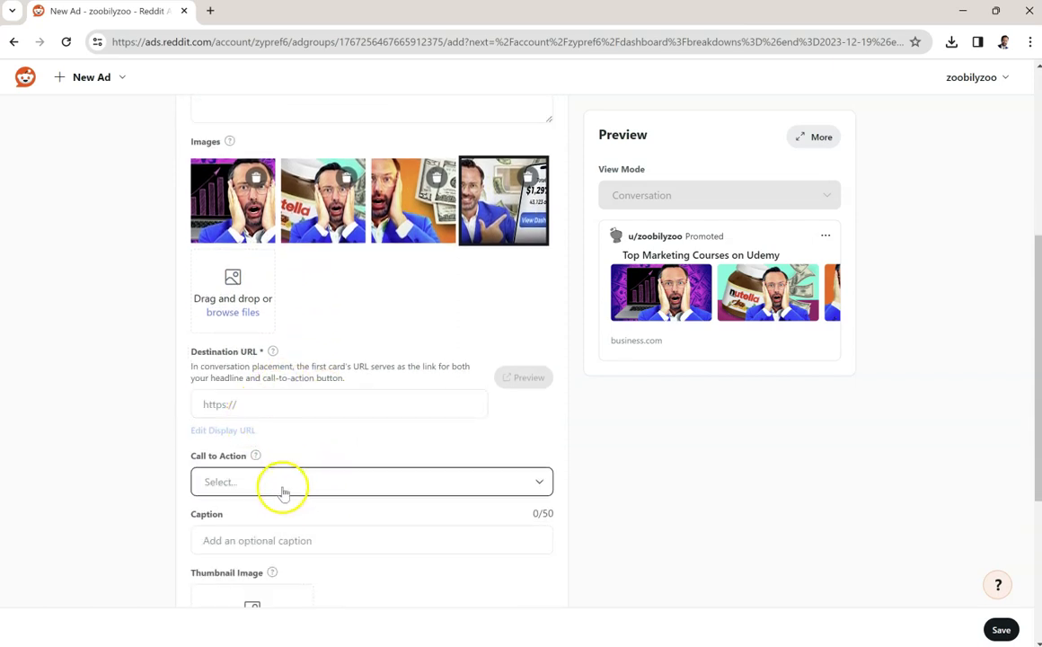
pyautogui.click(281, 484)
pyautogui.scroll(-1, 263, 532)
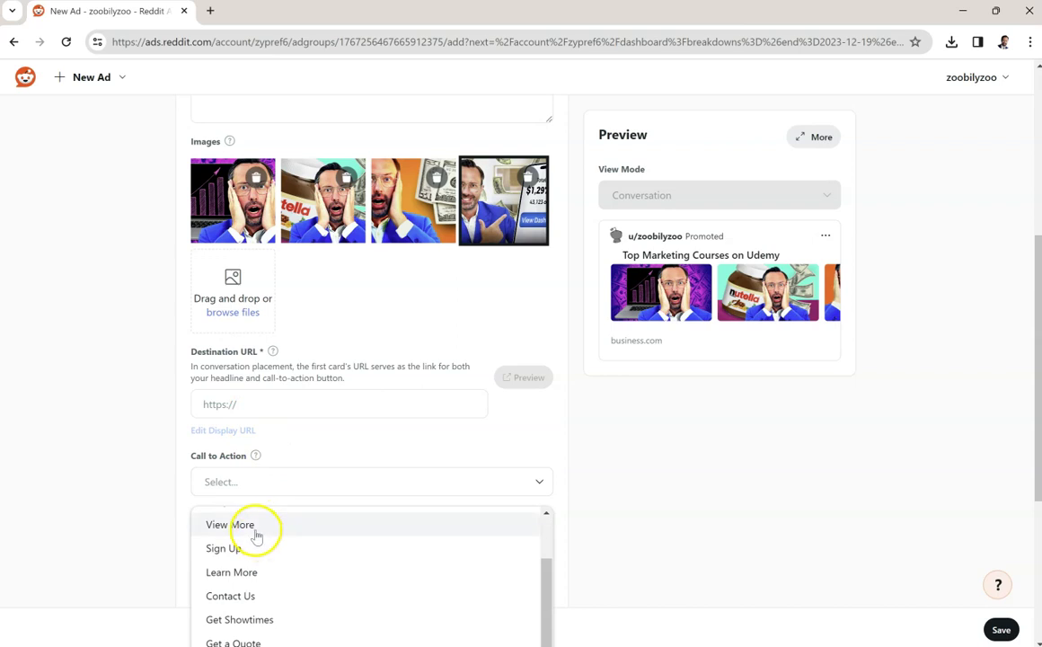
pyautogui.click(256, 530)
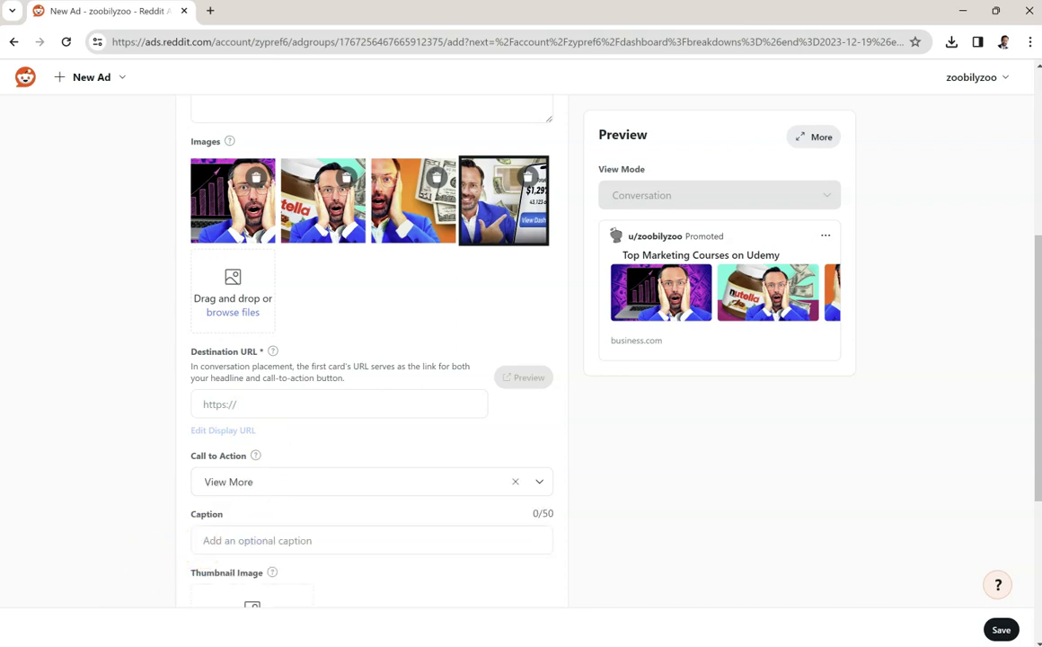
# Caption the first carousel card 'B2B Marketing'.
pyautogui.scroll(-1, 354, 442)
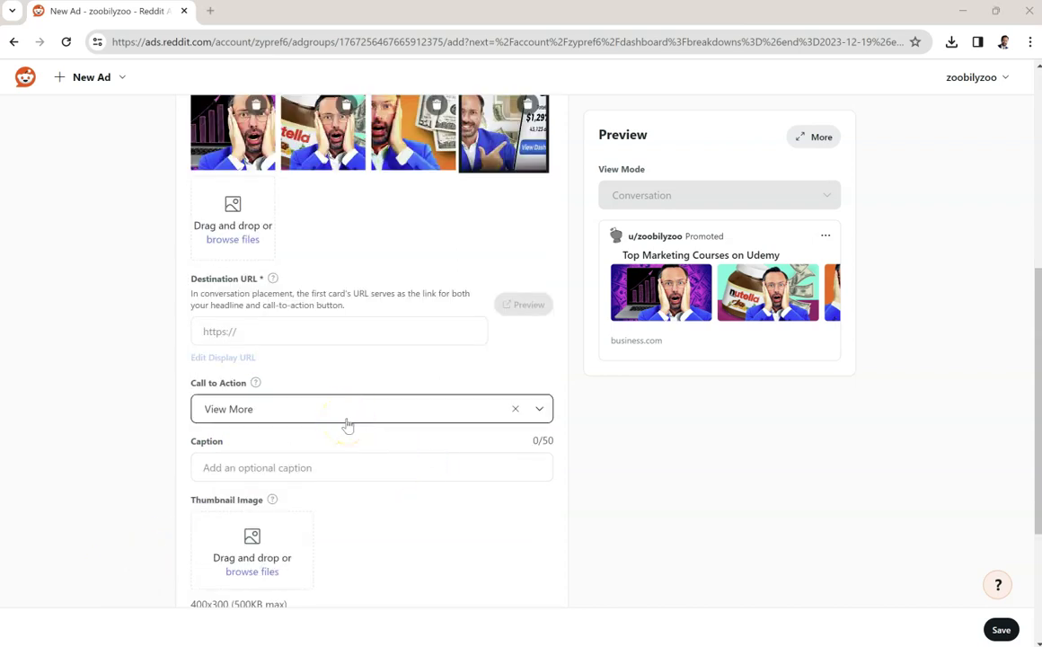
pyautogui.scroll(1, 347, 425)
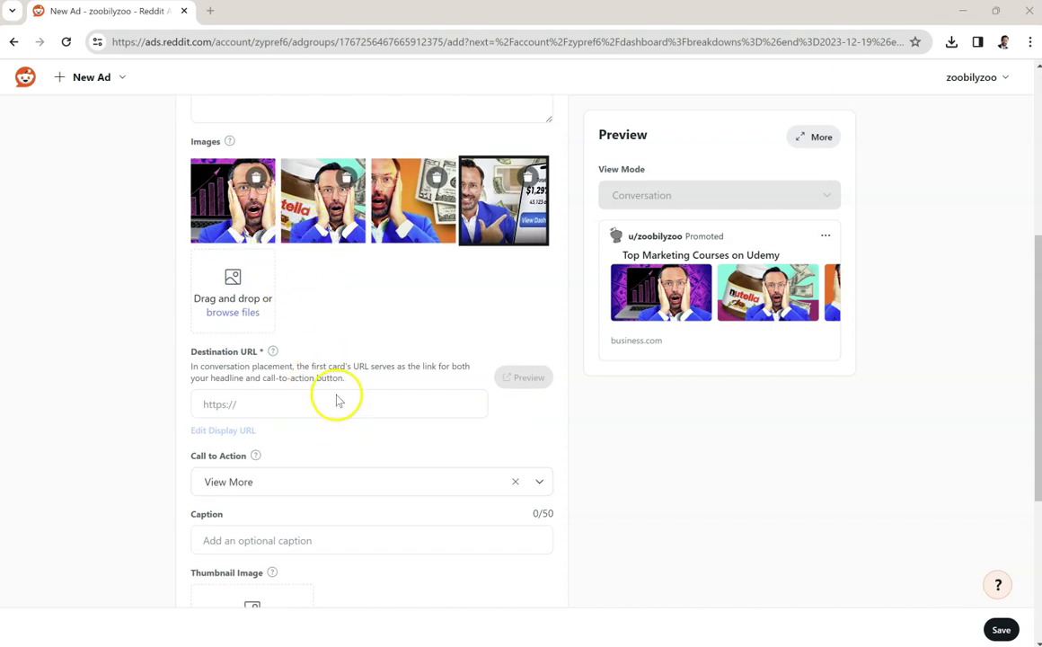
pyautogui.scroll(-1, 337, 400)
pyautogui.click(300, 467)
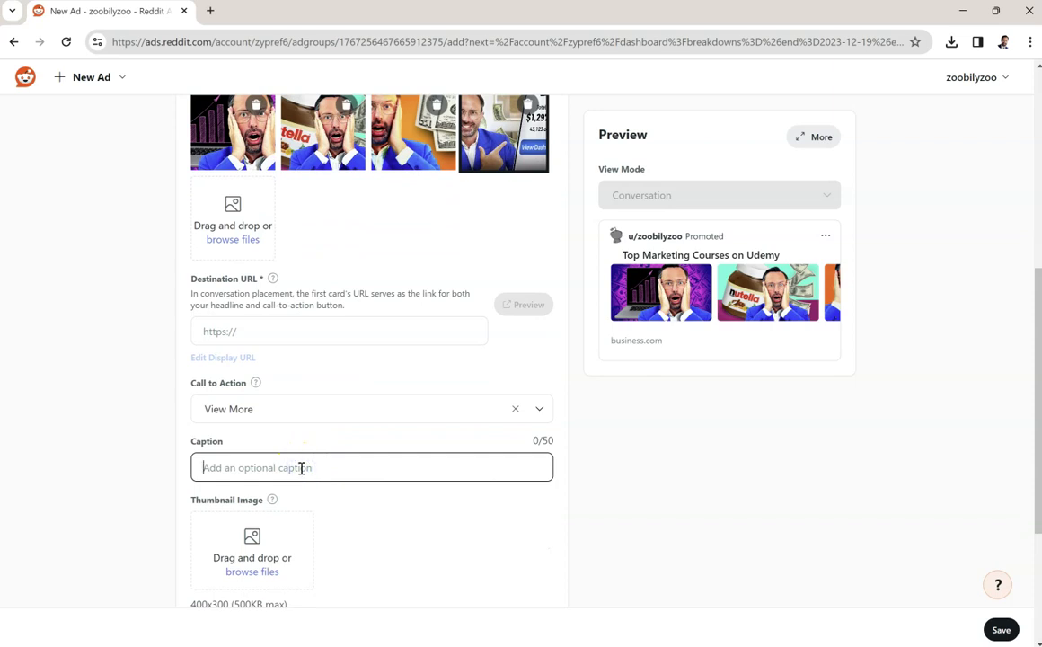
pyautogui.write('B2B Marketing')
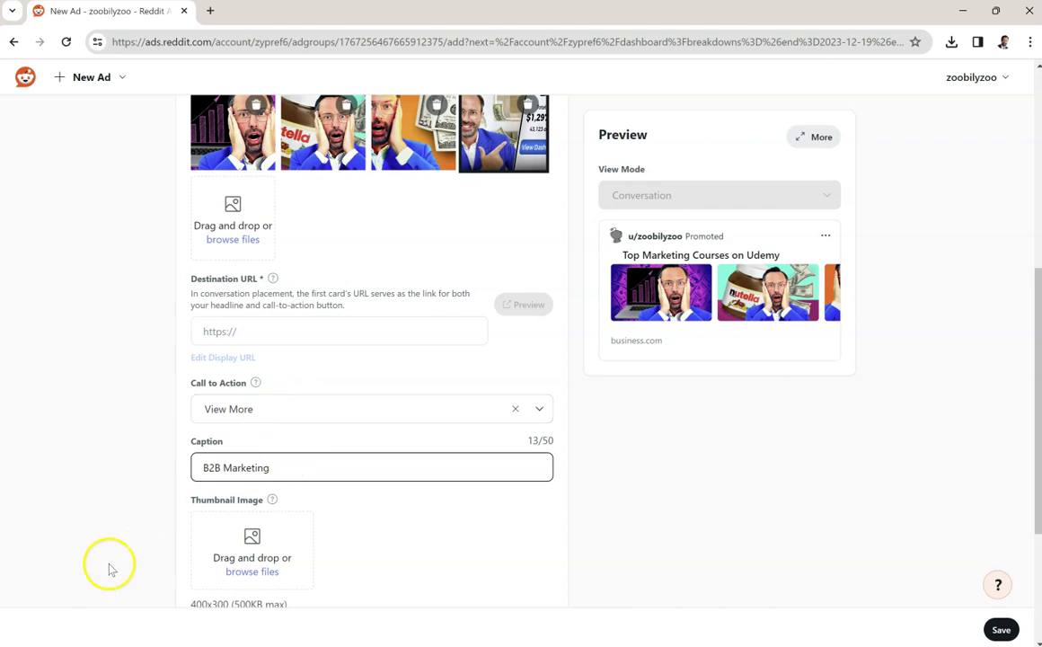
pyautogui.click(255, 334)
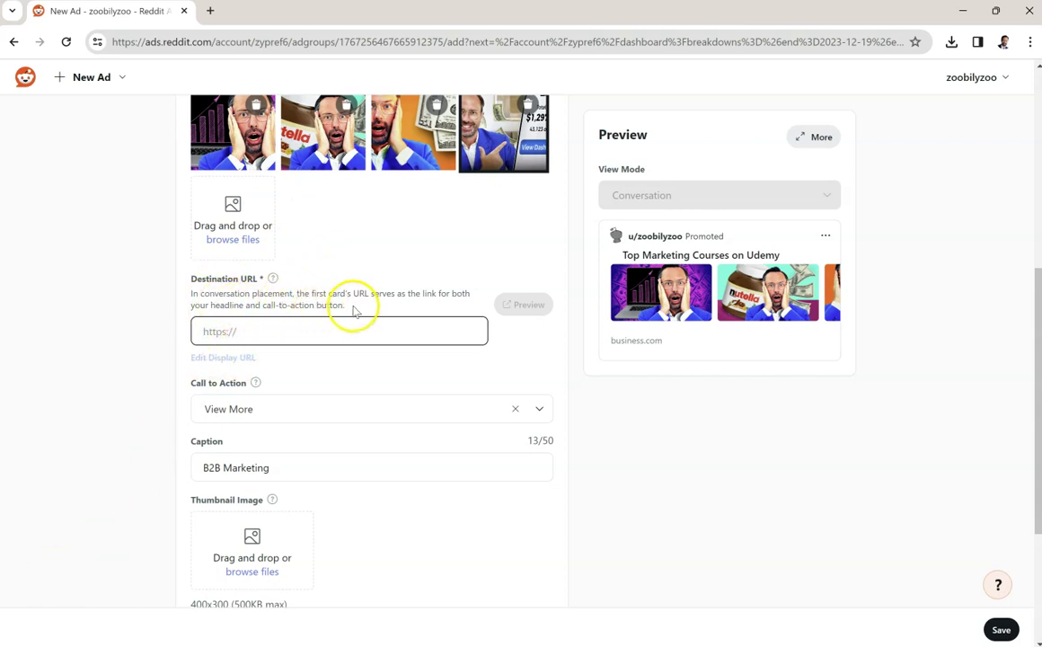
pyautogui.moveTo(345, 306); pyautogui.dragTo(319, 295)
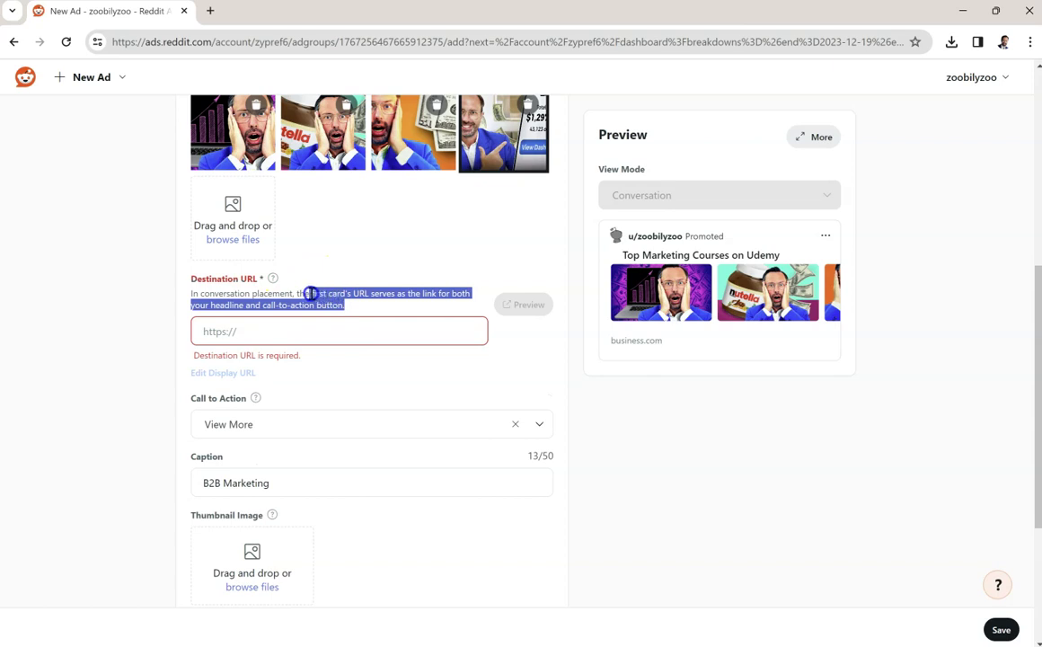
pyautogui.click(356, 306)
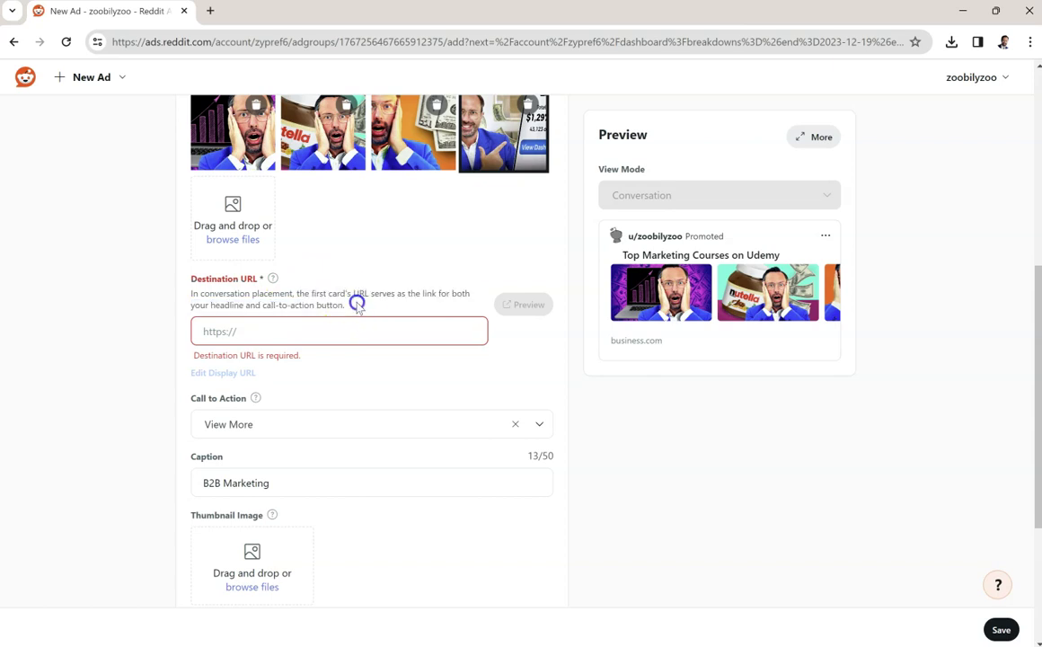
pyautogui.moveTo(339, 305); pyautogui.dragTo(309, 295)
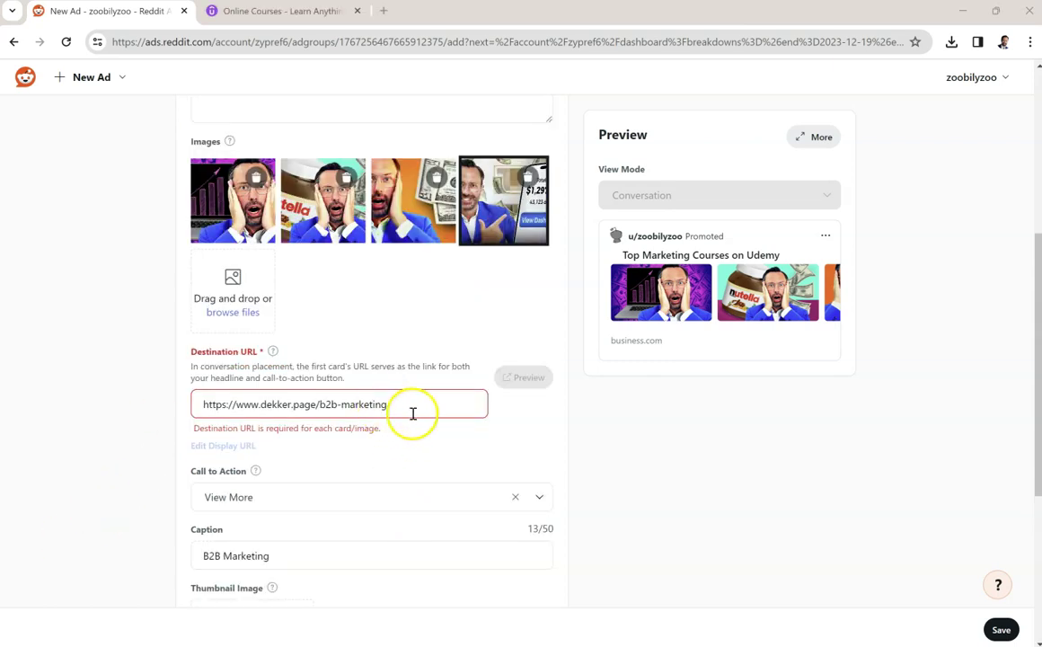
# Review the error requiring a separate destination URL for each card.
pyautogui.moveTo(267, 354)
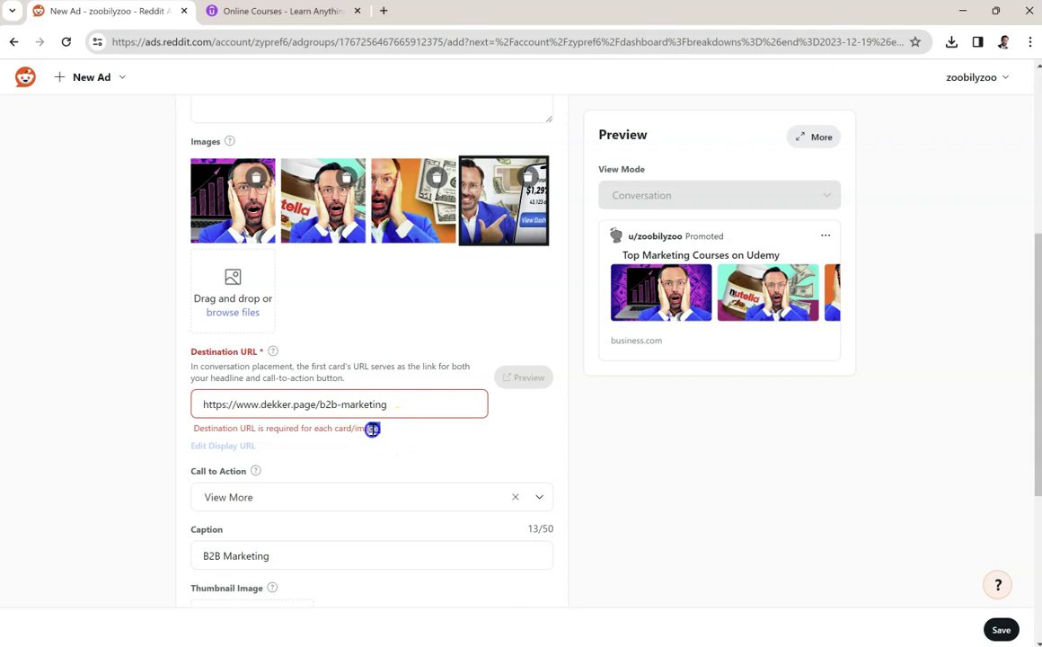
pyautogui.moveTo(372, 430); pyautogui.dragTo(198, 428)
pyautogui.click(383, 427)
pyautogui.moveTo(382, 427); pyautogui.dragTo(309, 424)
pyautogui.click(419, 432)
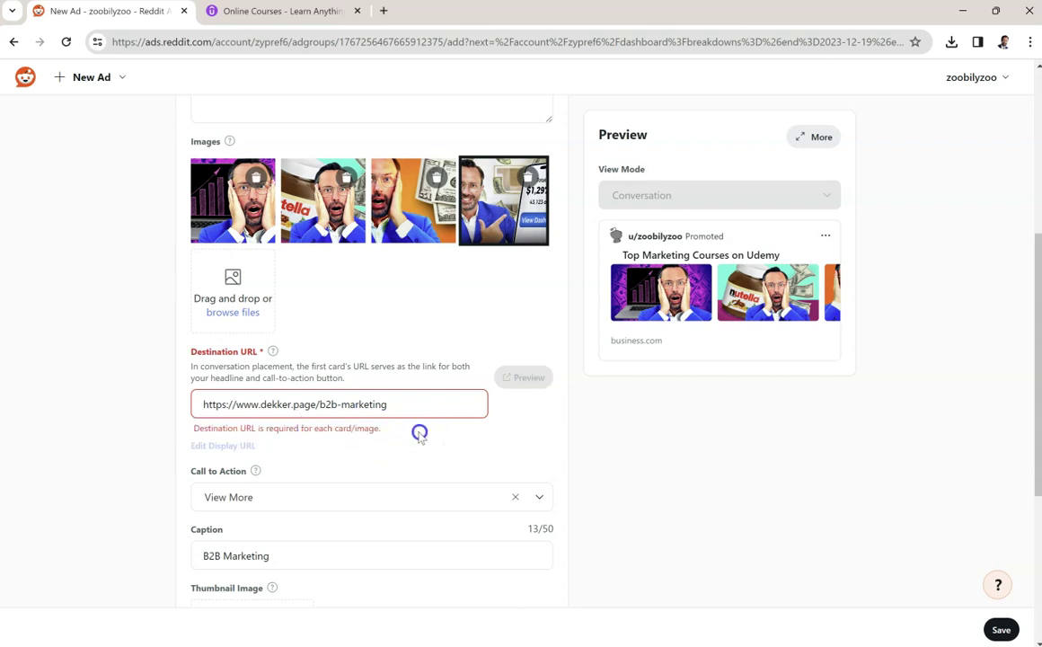
pyautogui.click(322, 235)
pyautogui.click(264, 401)
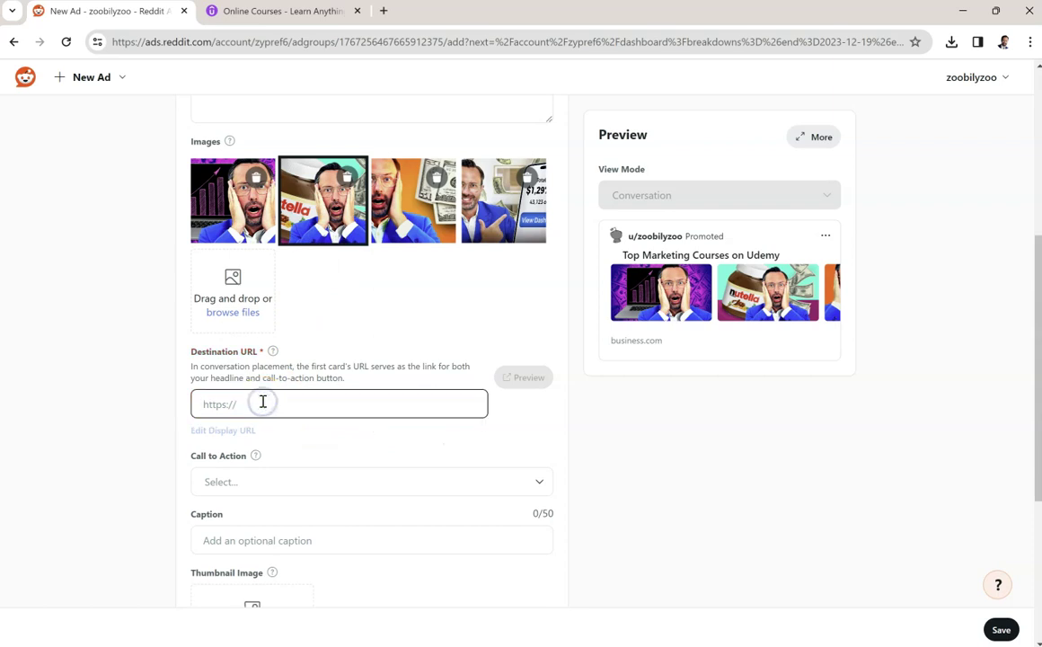
pyautogui.write('https://www.dekker.page/b2b-marketing')
pyautogui.moveTo(387, 404); pyautogui.dragTo(342, 402)
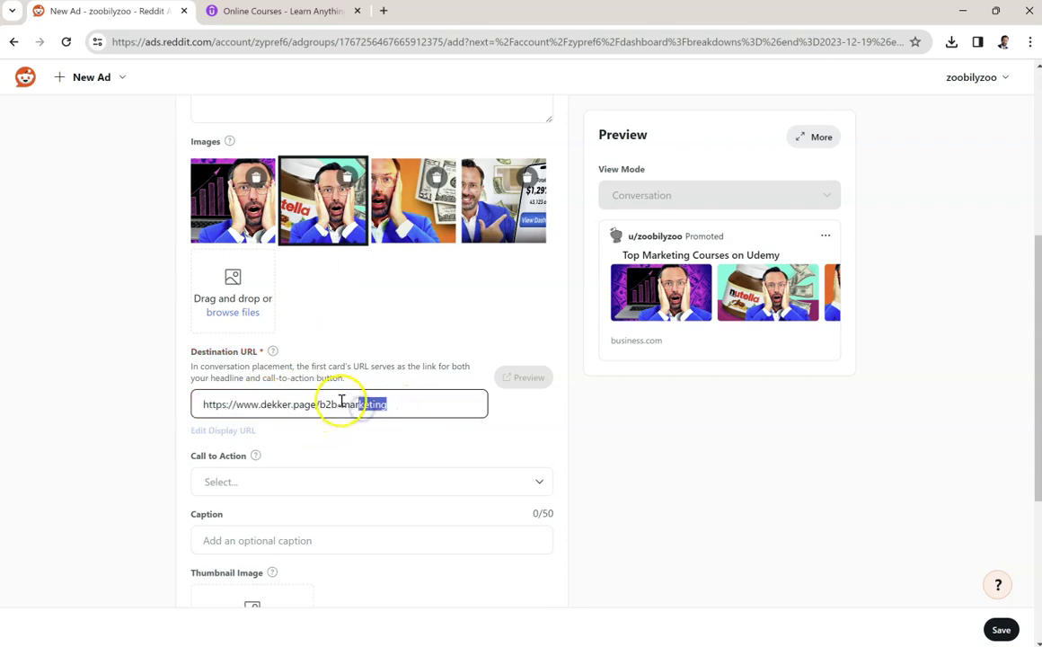
pyautogui.click(334, 403)
pyautogui.press('BackSpace')
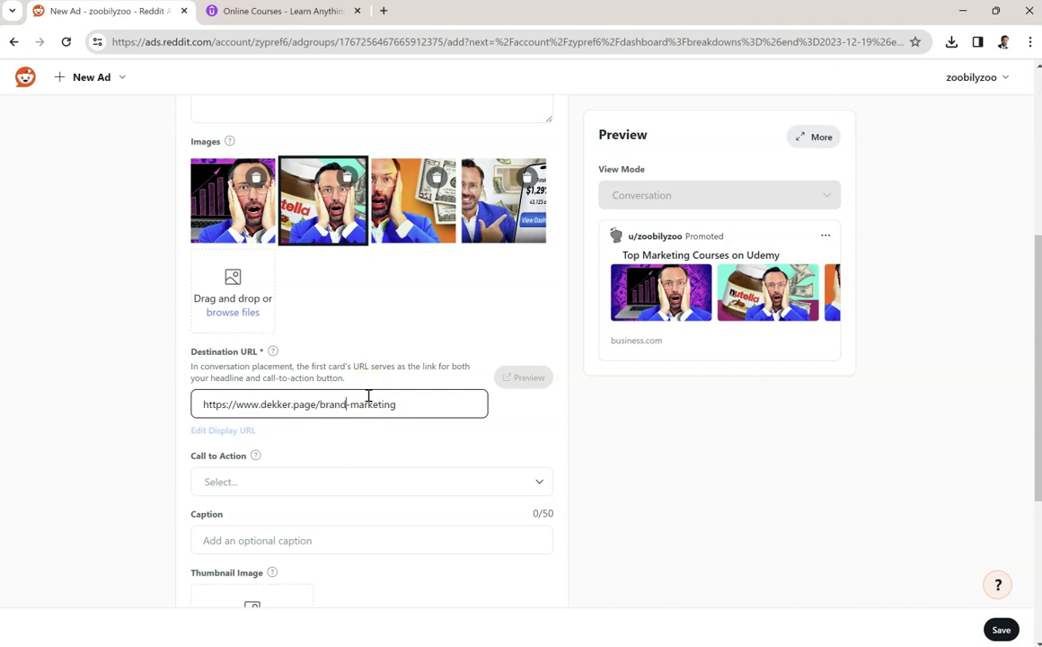
pyautogui.click(419, 427)
# Give the second card View More and the caption 'Brand Management'.
pyautogui.click(412, 495)
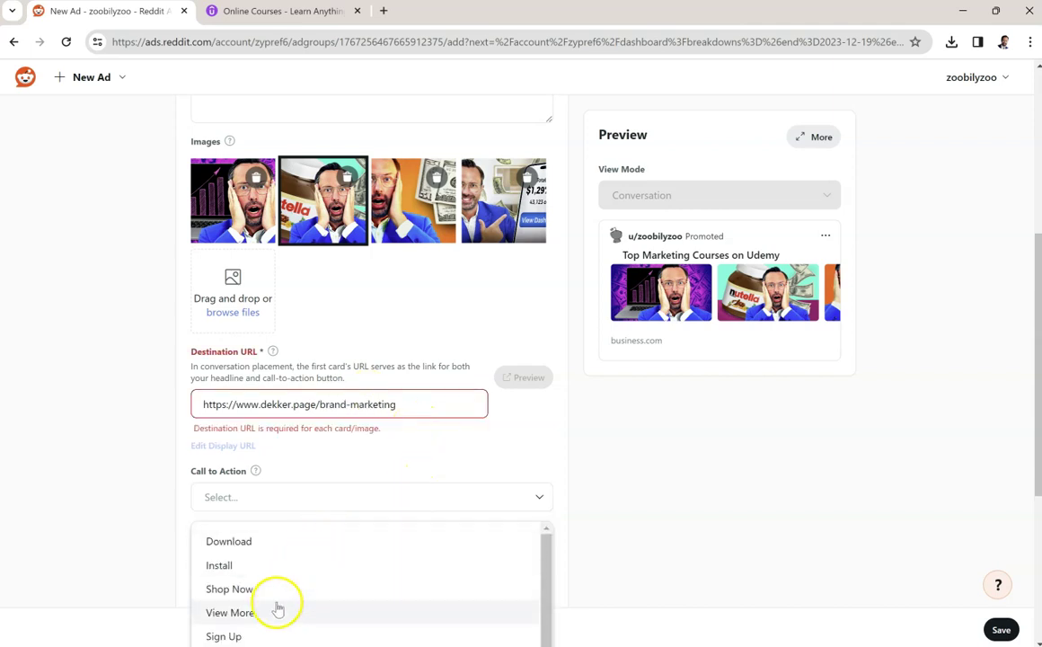
pyautogui.click(232, 612)
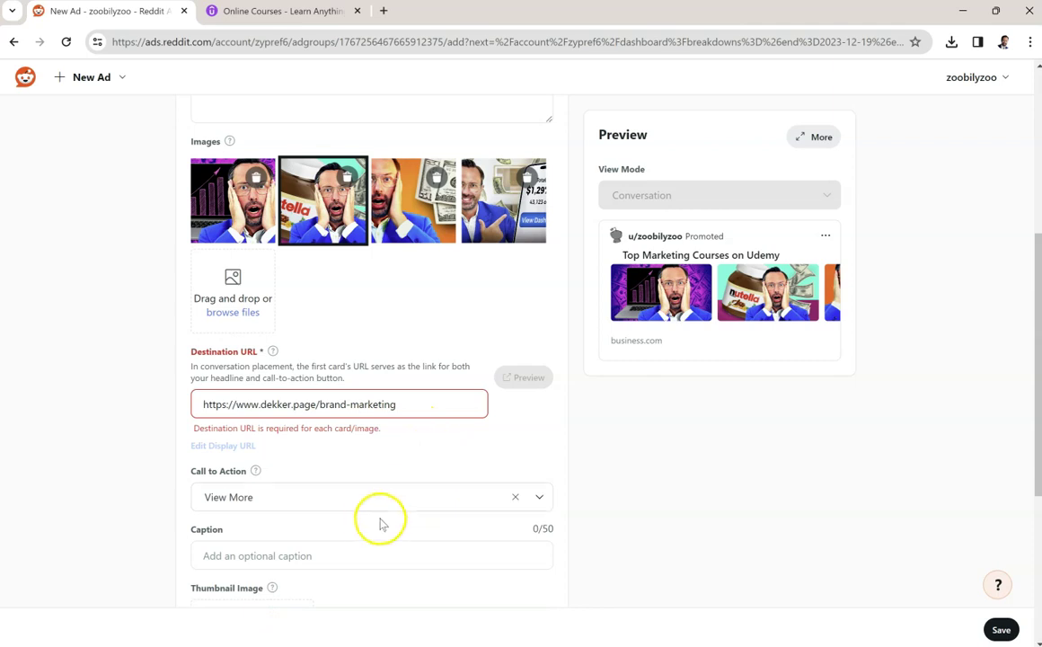
pyautogui.scroll(-2, 391, 474)
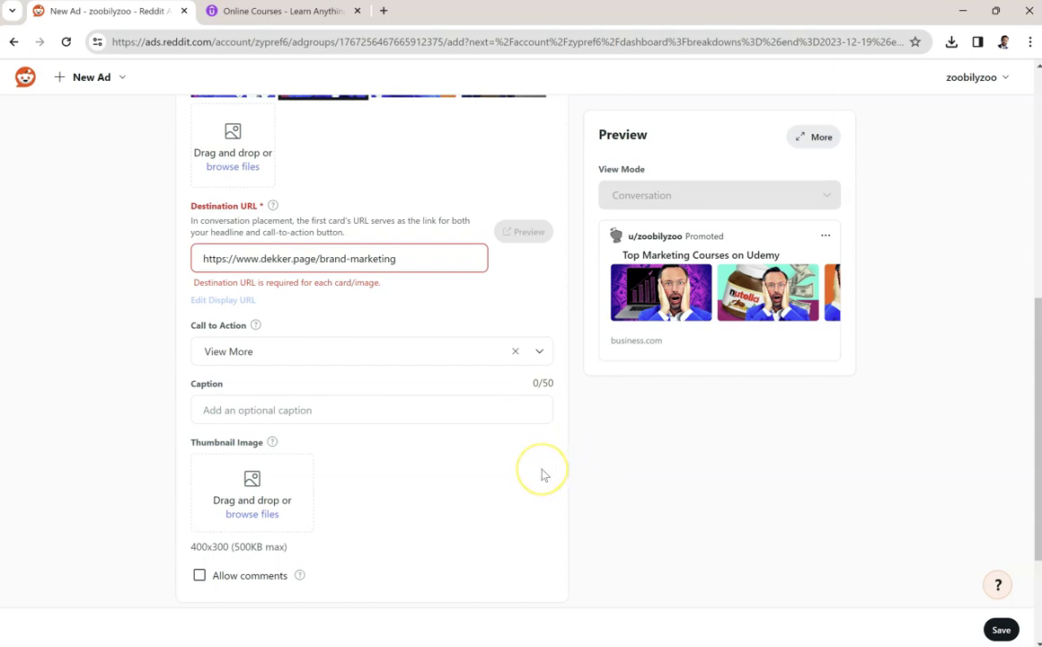
pyautogui.click(477, 416)
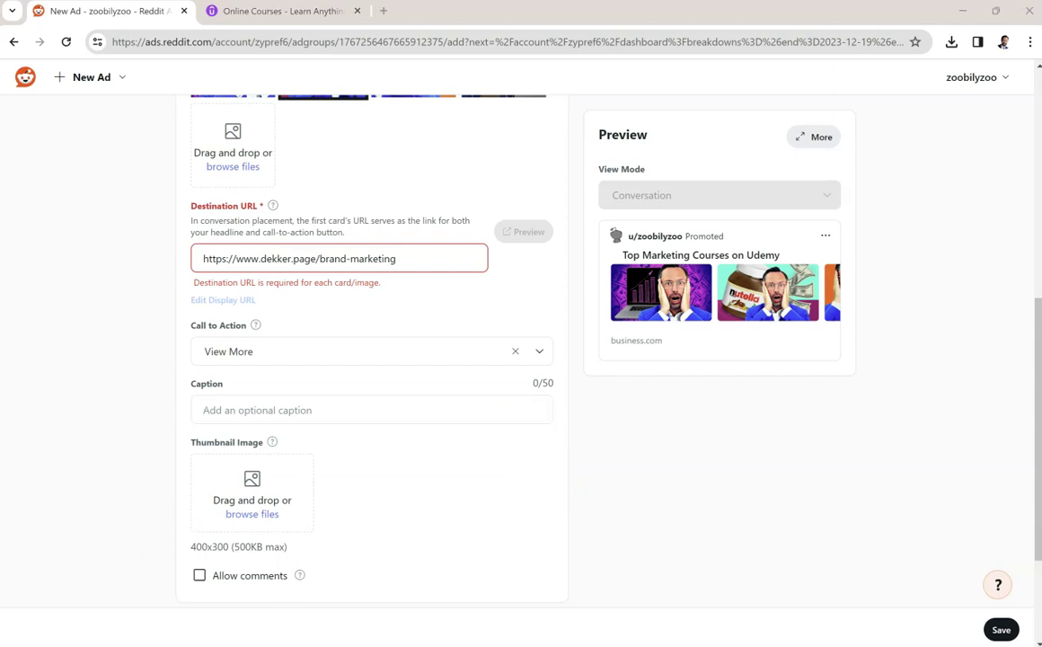
pyautogui.click(328, 411)
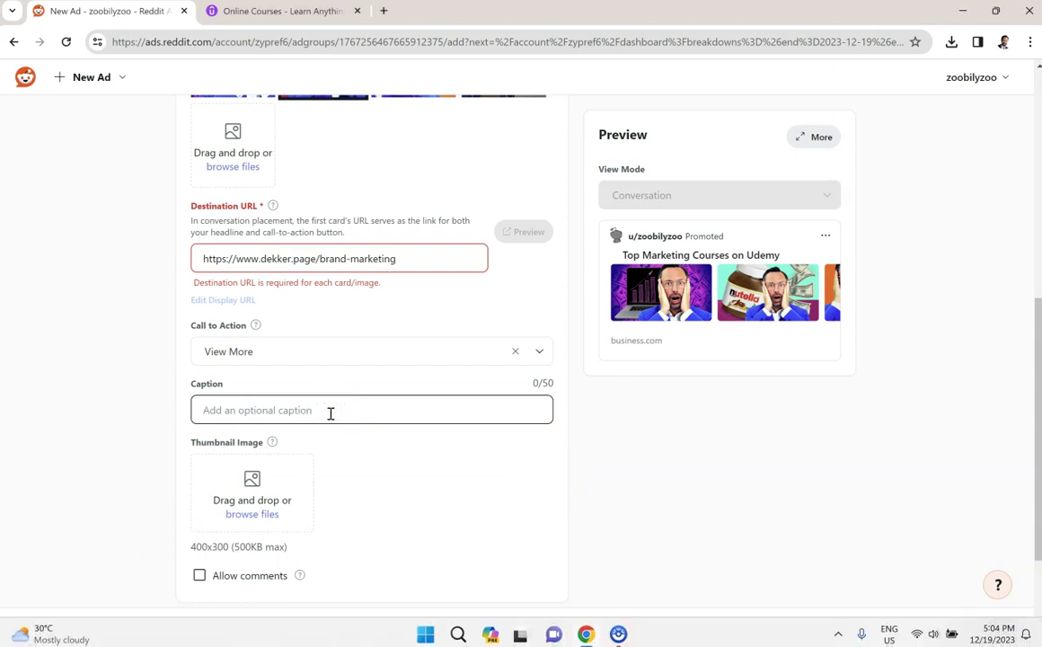
pyautogui.write('Brand Management')
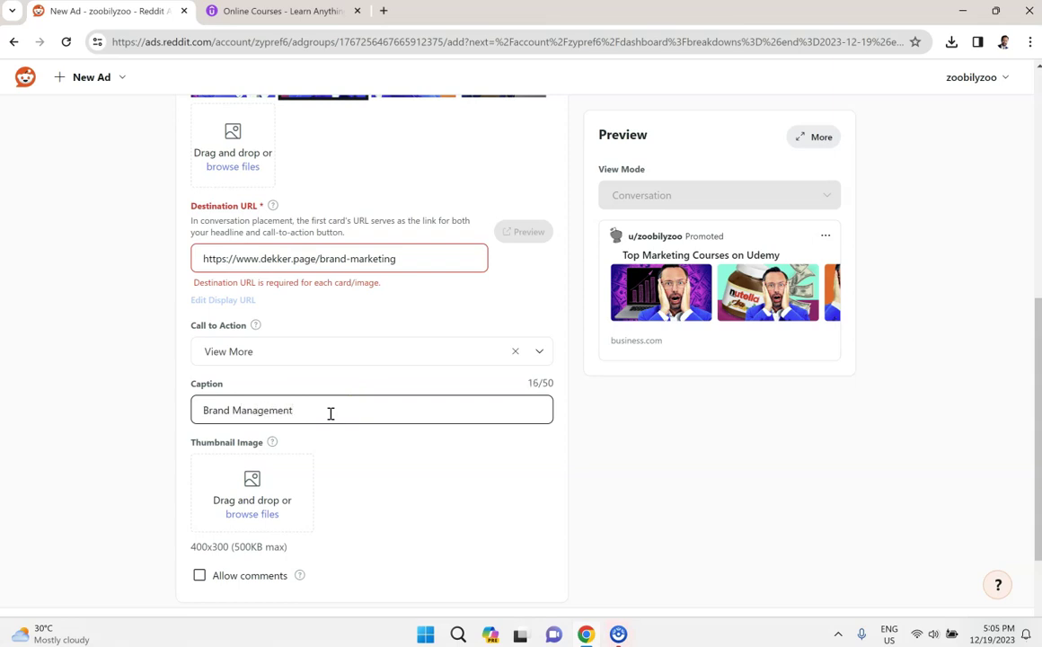
pyautogui.scroll(2, 324, 413)
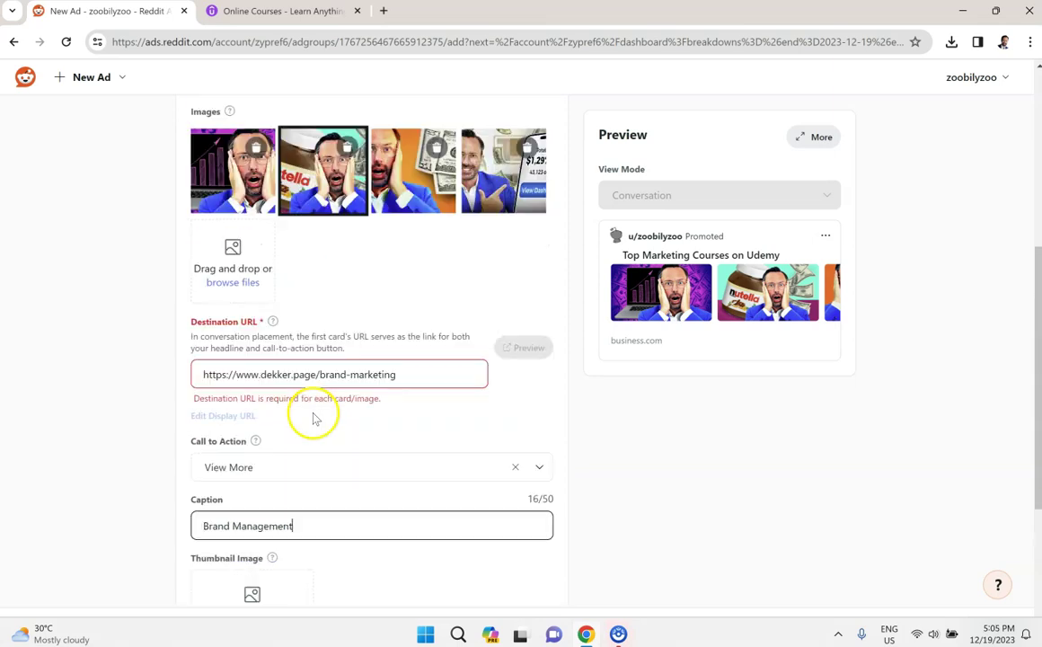
# Give the third card View More and the caption 'Copywriting'.
pyautogui.click(422, 230)
pyautogui.scroll(-2, 287, 449)
pyautogui.click(261, 350)
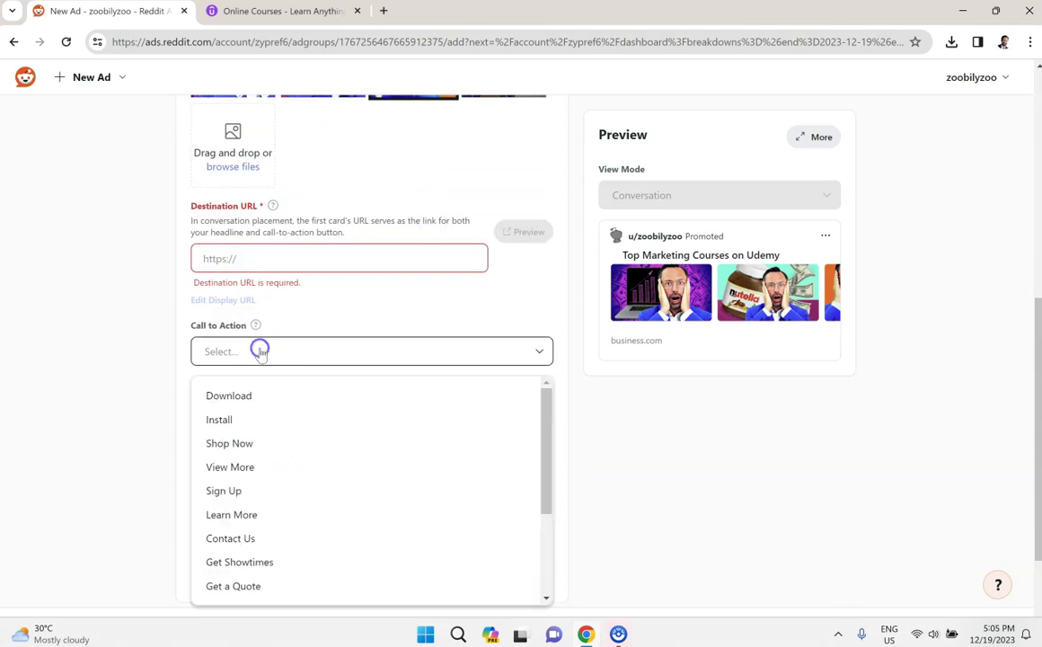
pyautogui.click(268, 465)
pyautogui.click(274, 412)
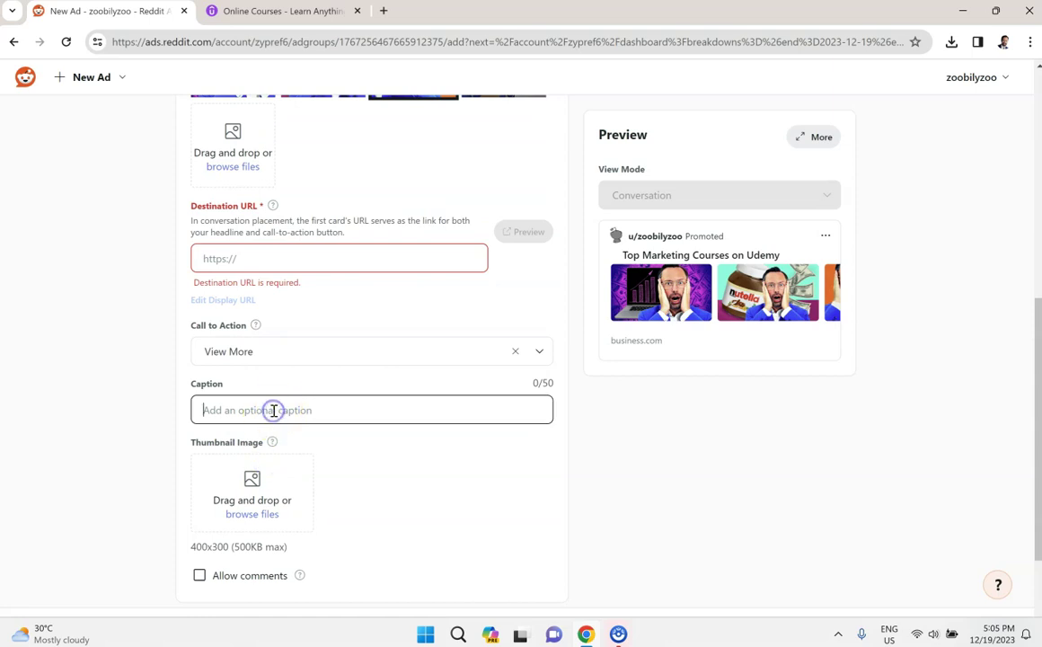
pyautogui.write('Copywriting')
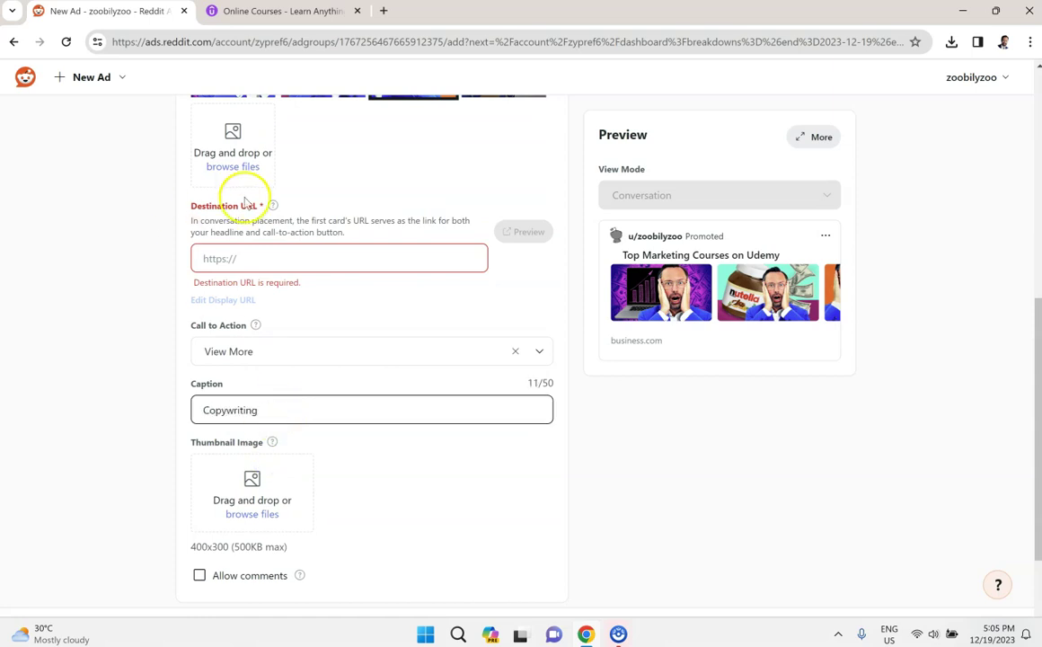
pyautogui.click(263, 260)
pyautogui.write('https://www.dekker.page/b2b-marketing')
pyautogui.click(334, 259)
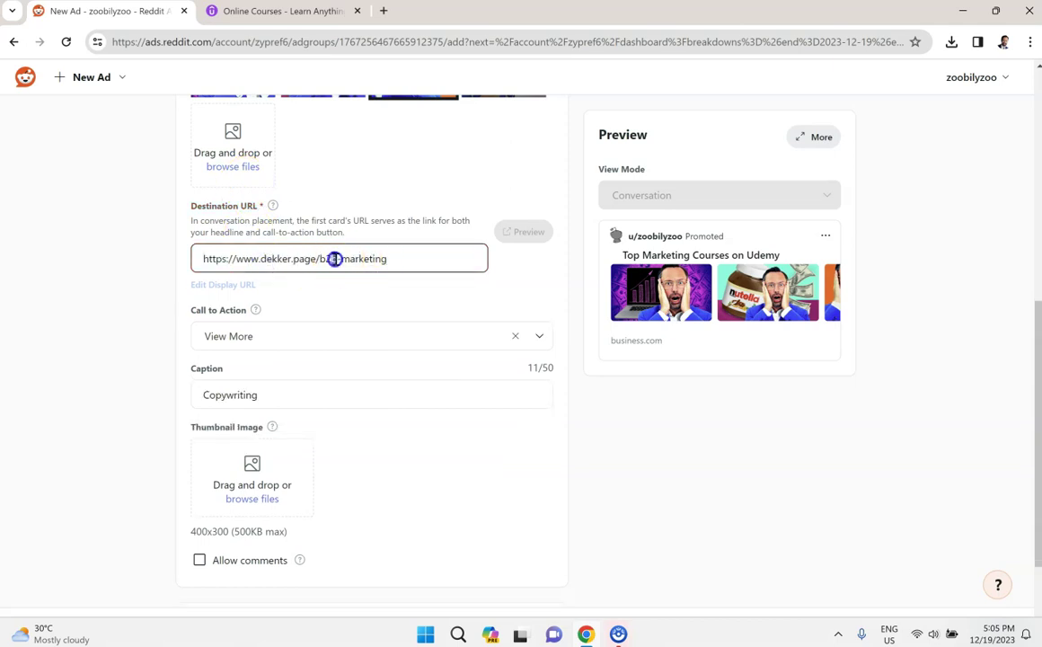
pyautogui.write('dopywriting')
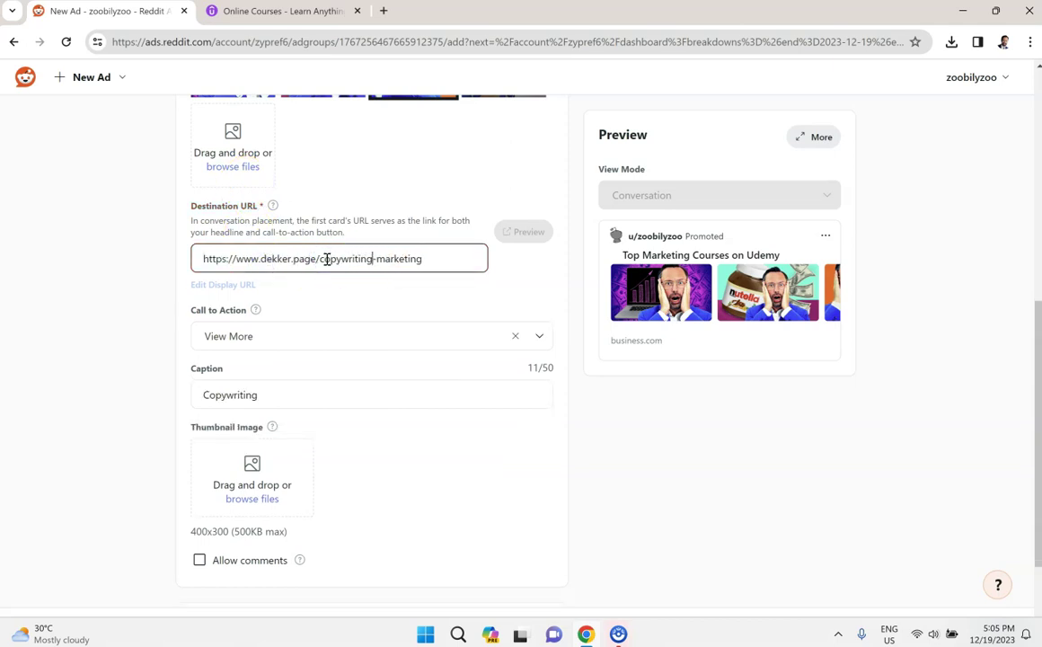
pyautogui.click(411, 321)
pyautogui.scroll(3, 595, 414)
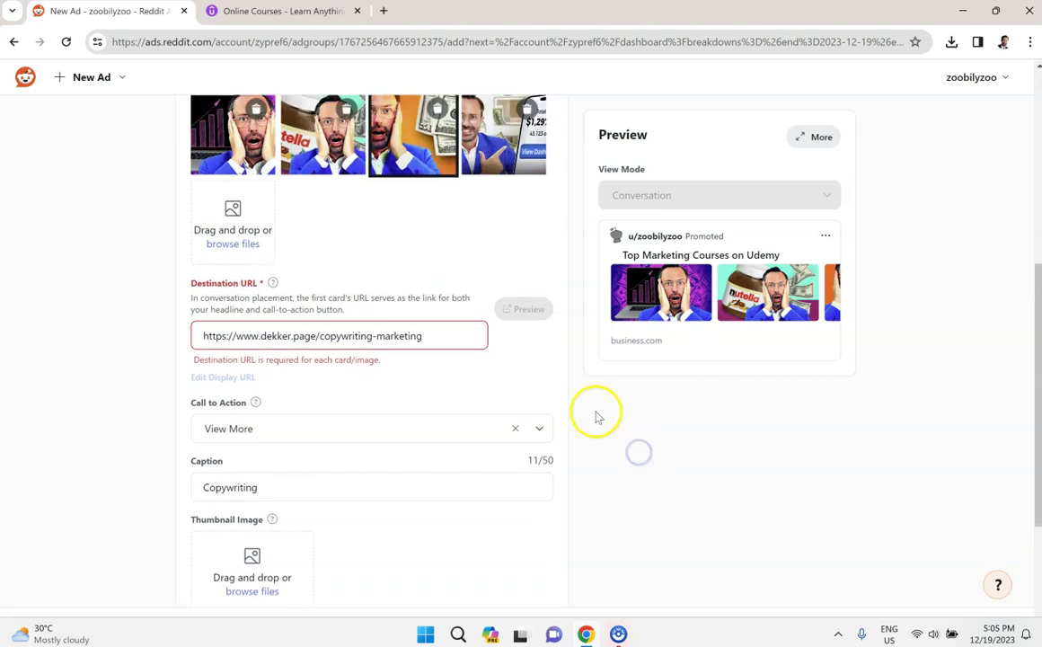
pyautogui.click(503, 289)
pyautogui.scroll(-1, 340, 409)
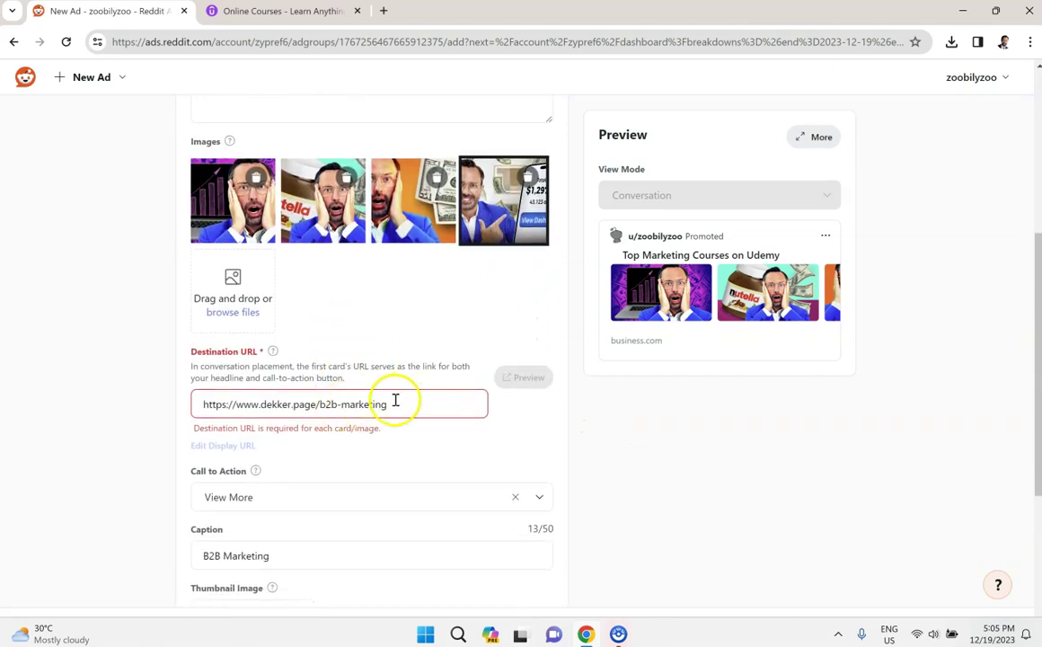
pyautogui.doubleClick(329, 404)
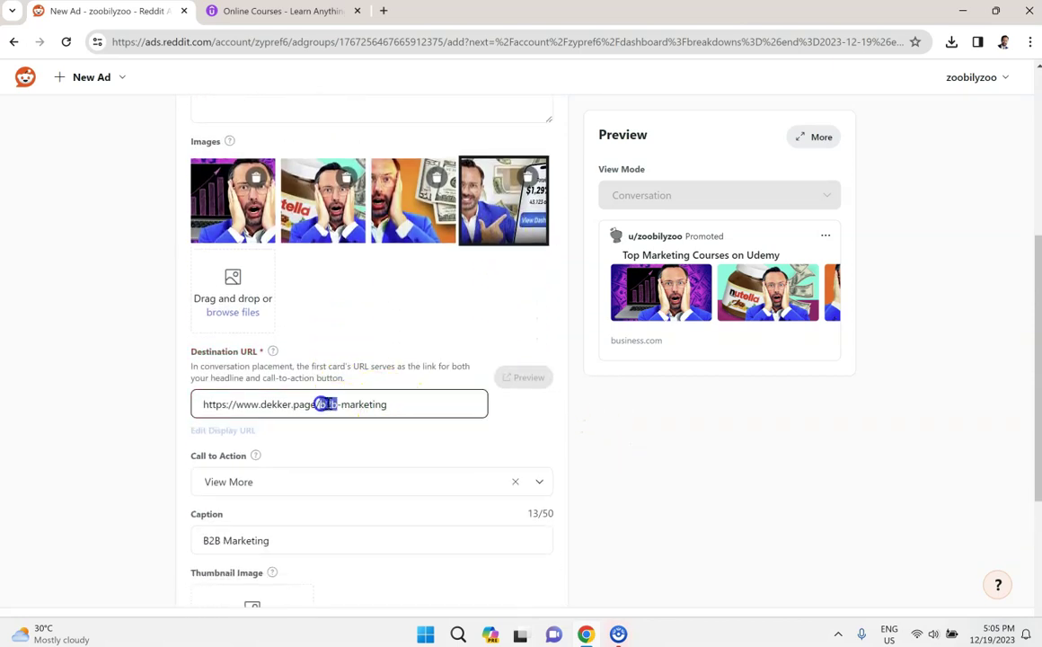
pyautogui.write('ppc')
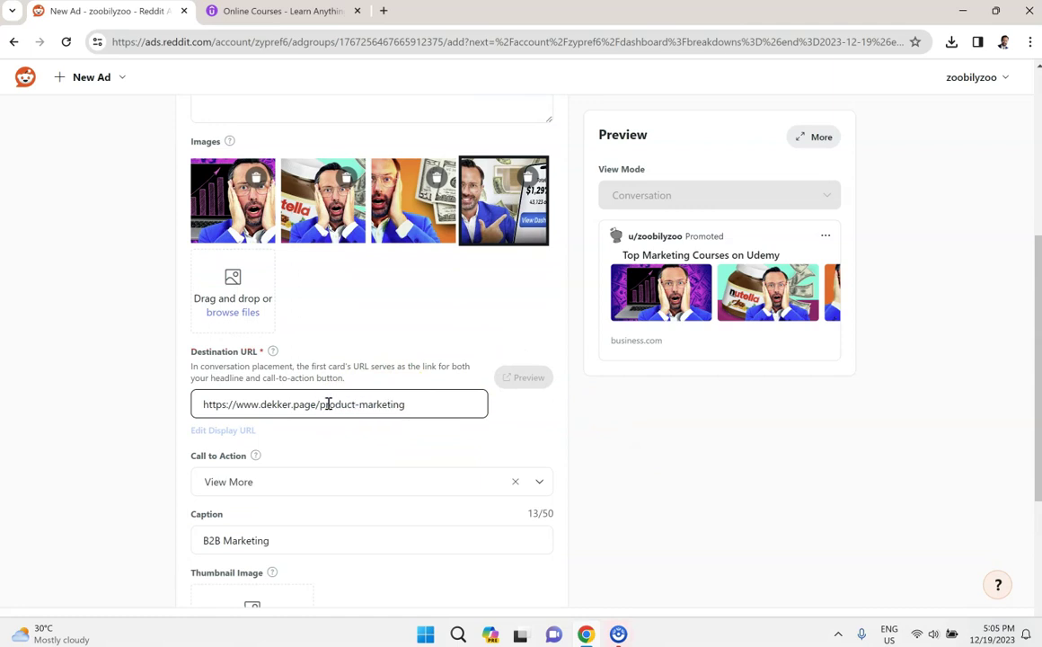
pyautogui.moveTo(355, 406); pyautogui.dragTo(317, 406)
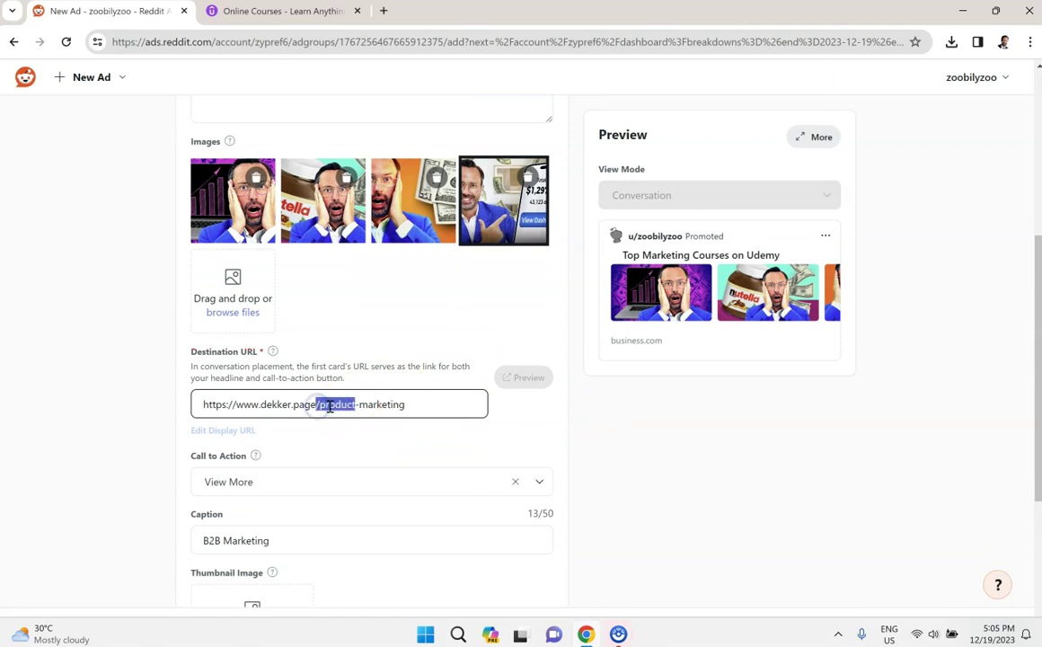
pyautogui.press('BackSpace')
pyautogui.write('/digital')
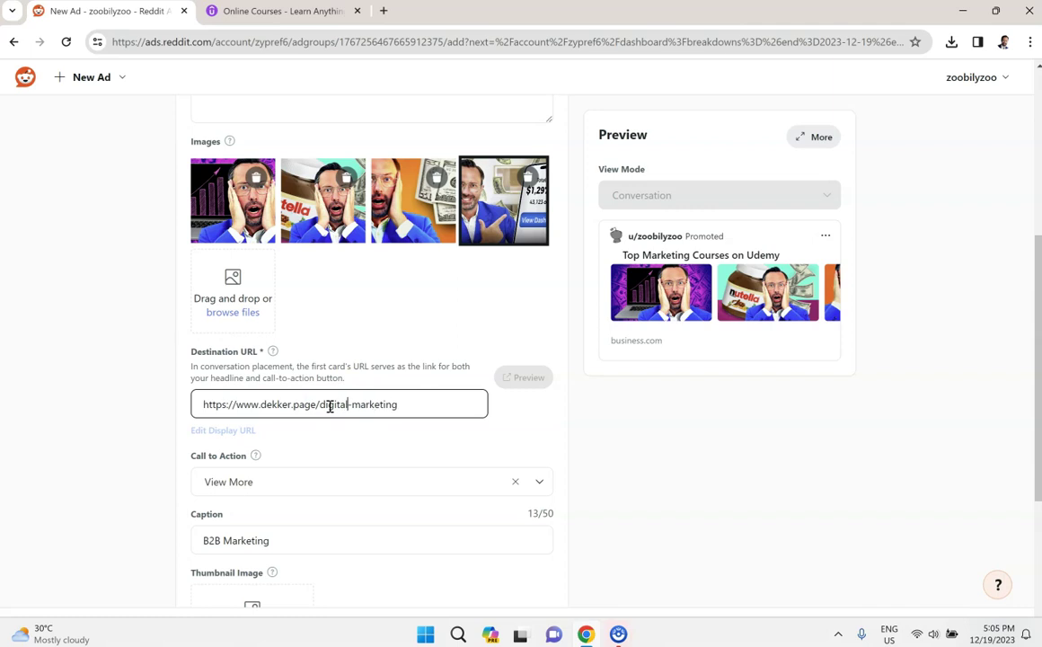
pyautogui.click(343, 474)
# Caption the fourth card 'Digital Marketing', keeping View More as call to action.
pyautogui.scroll(-1, 547, 477)
pyautogui.click(616, 462)
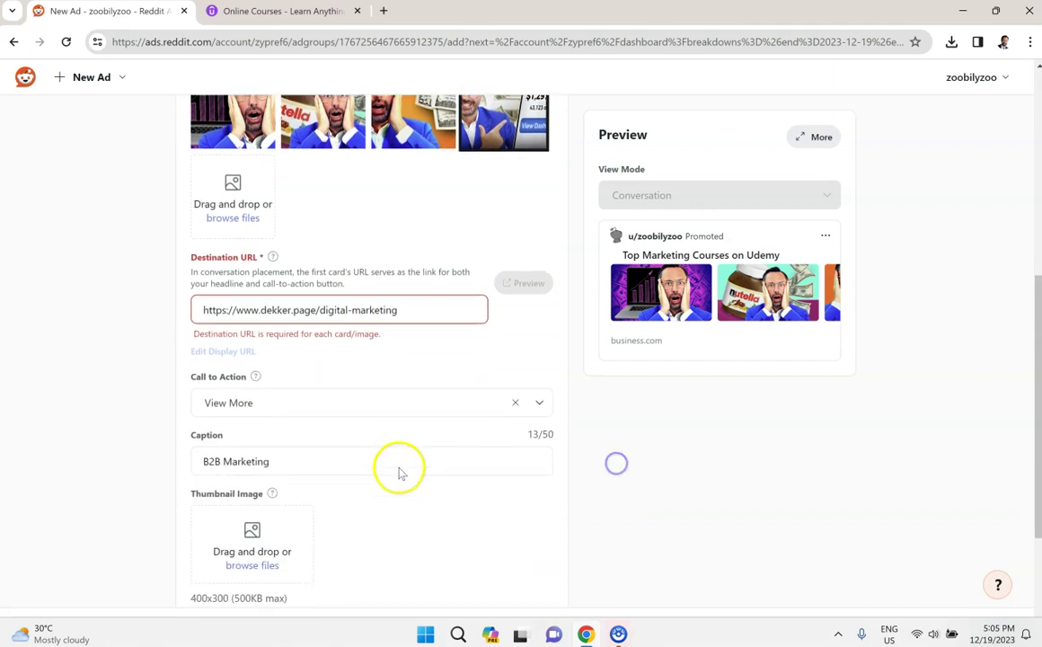
pyautogui.scroll(-1, 401, 473)
pyautogui.moveTo(279, 415); pyautogui.dragTo(156, 411)
pyautogui.write('Digita')
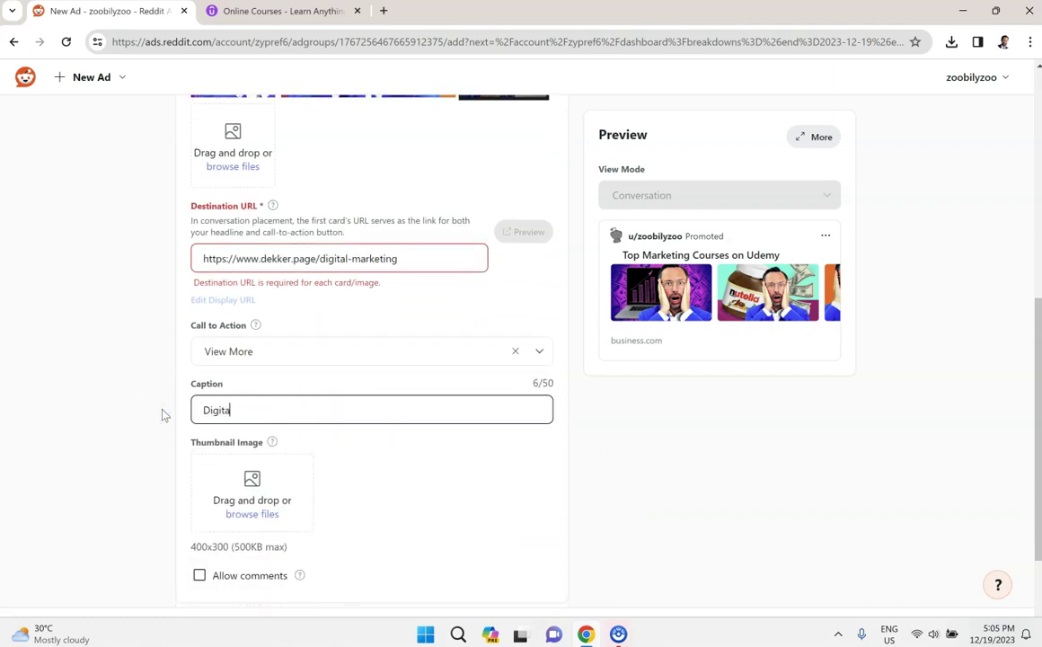
pyautogui.write('l Marketing')
pyautogui.click(516, 413)
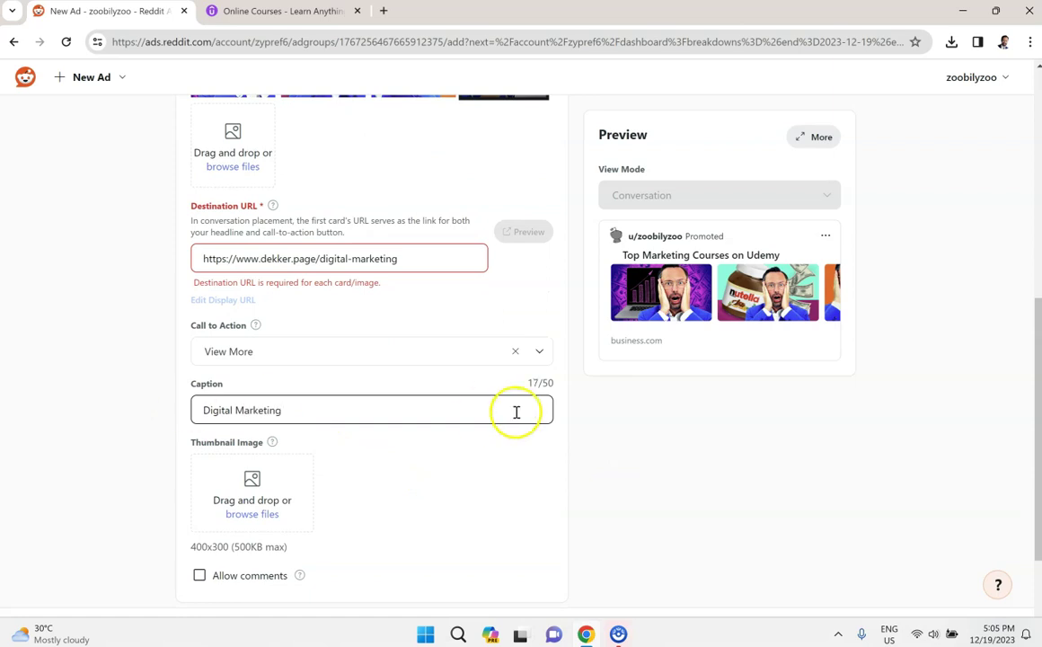
pyautogui.click(635, 435)
# Allow comments on the carousel ad.
pyautogui.scroll(-1, 264, 489)
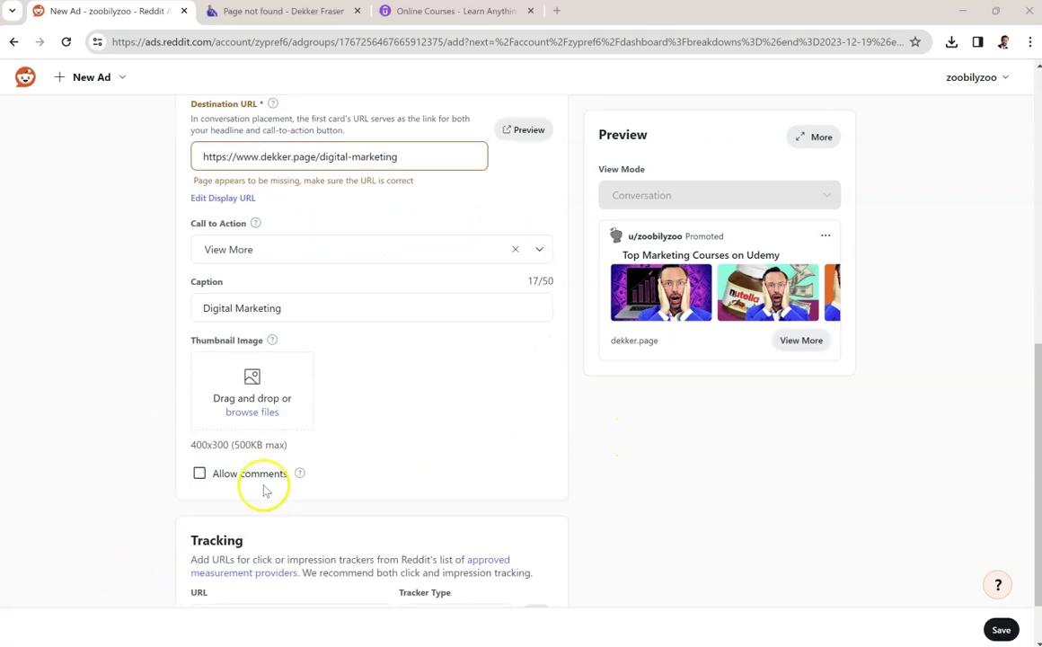
pyautogui.click(201, 476)
pyautogui.scroll(1, 359, 420)
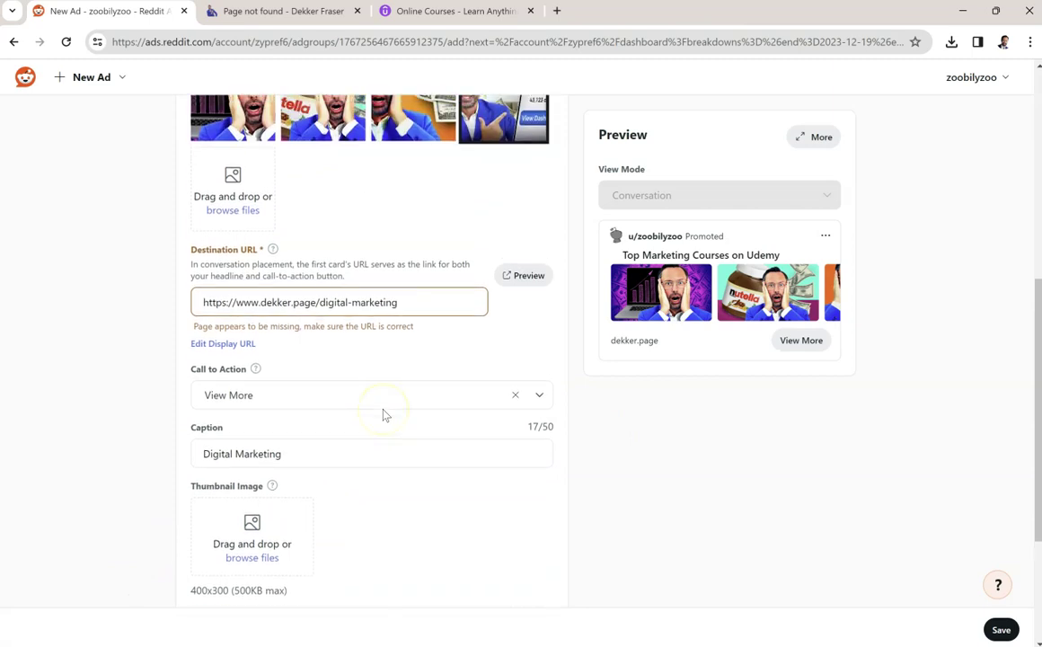
pyautogui.scroll(5, 383, 414)
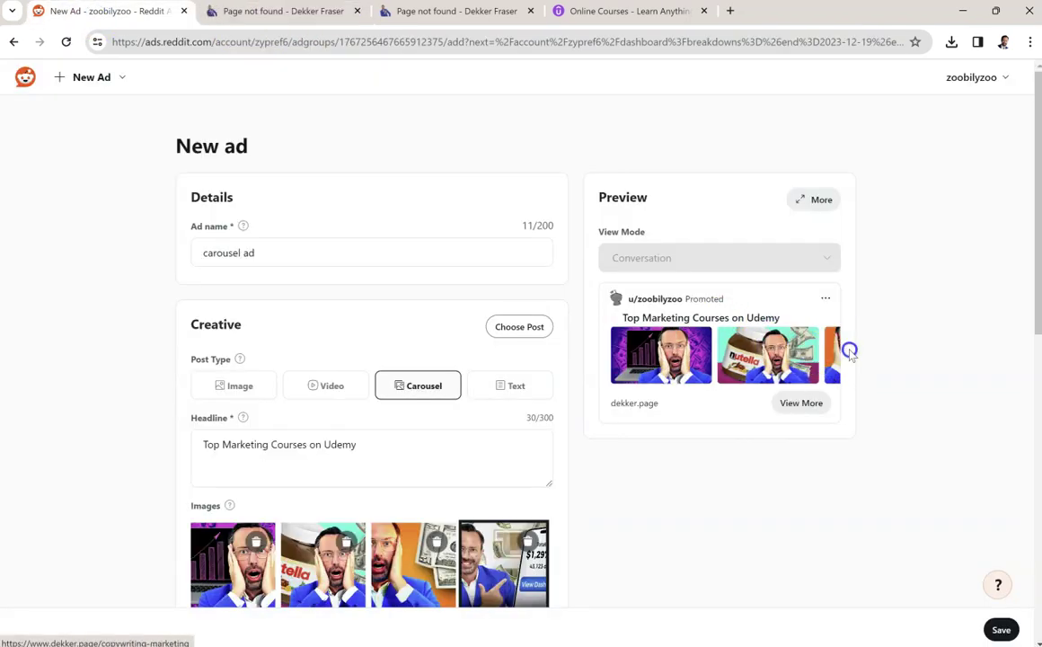
# Open the preview's course card links in new tabs to test them.
pyautogui.click(849, 351)
pyautogui.click(749, 306)
pyautogui.click(79, 13)
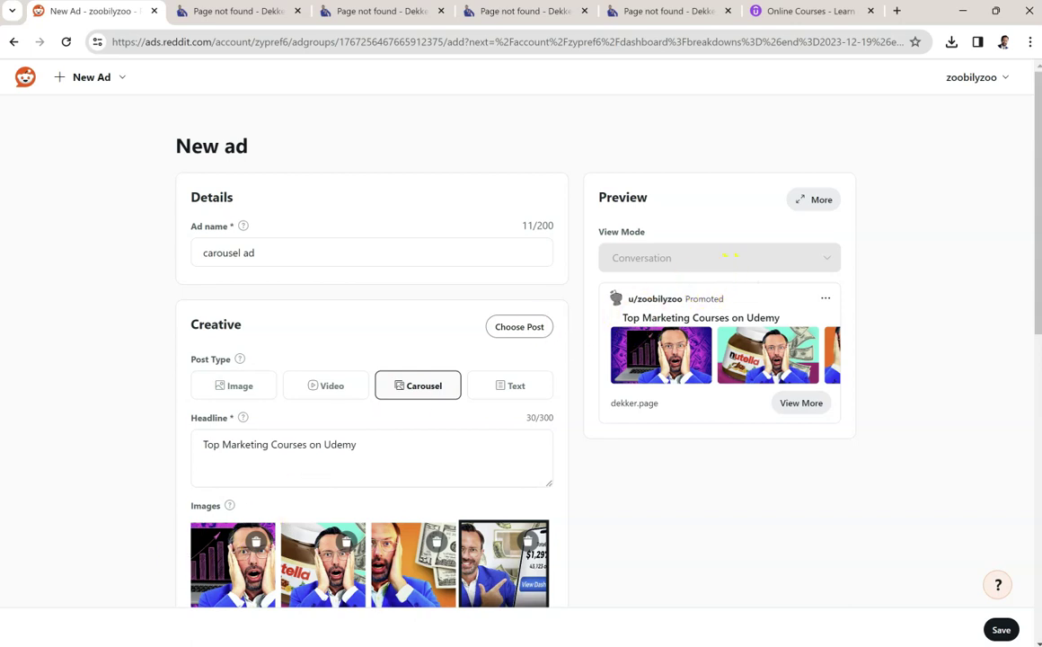
pyautogui.scroll(-8, 372, 359)
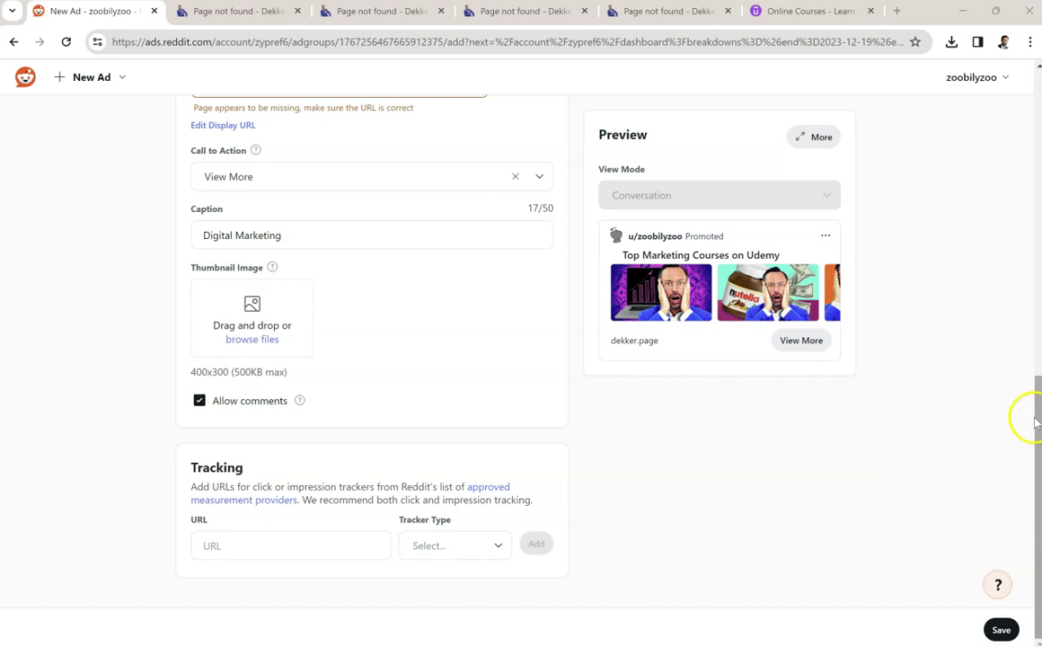
pyautogui.moveTo(1026, 419); pyautogui.dragTo(1021, 104)
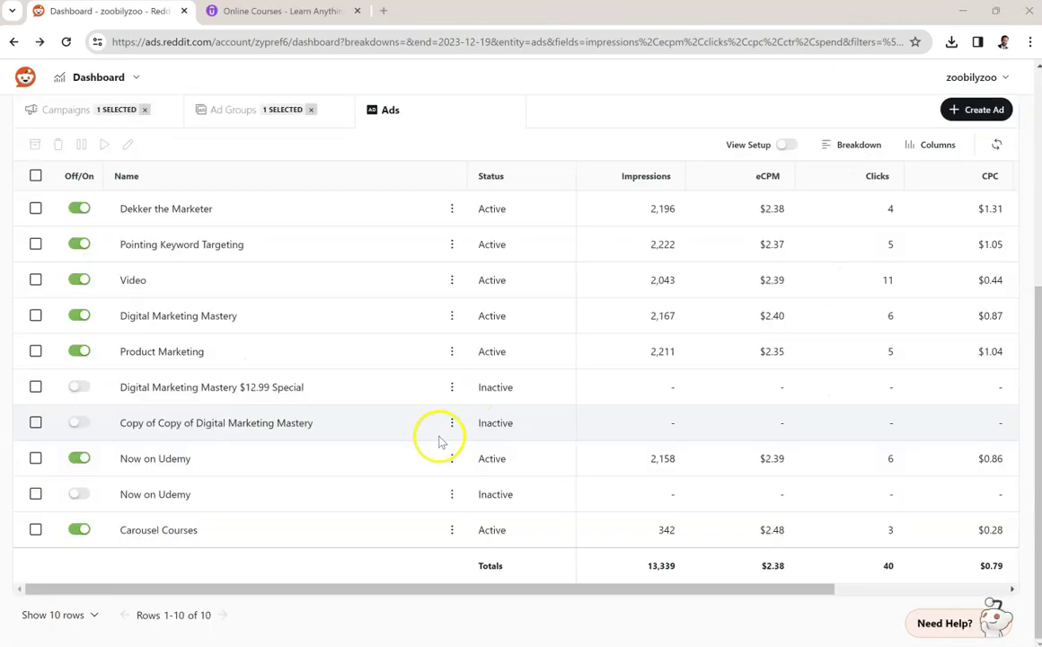
# Find the Carousel Courses ad and check its actions menu without choosing anything.
pyautogui.scroll(3, 430, 436)
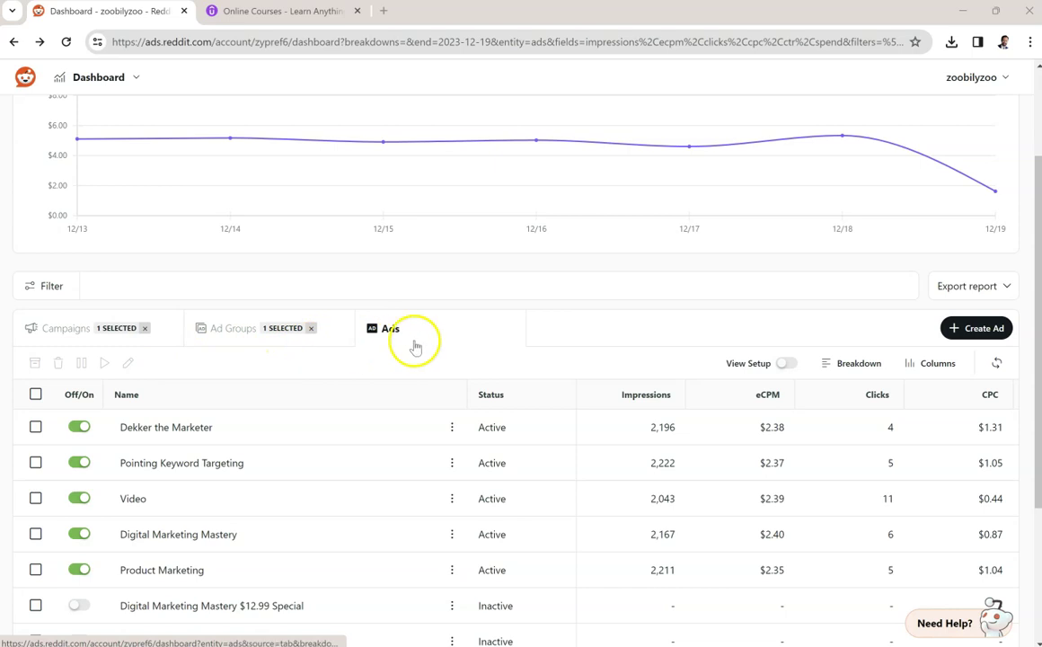
pyautogui.scroll(-3, 415, 345)
pyautogui.moveTo(205, 532); pyautogui.dragTo(123, 529)
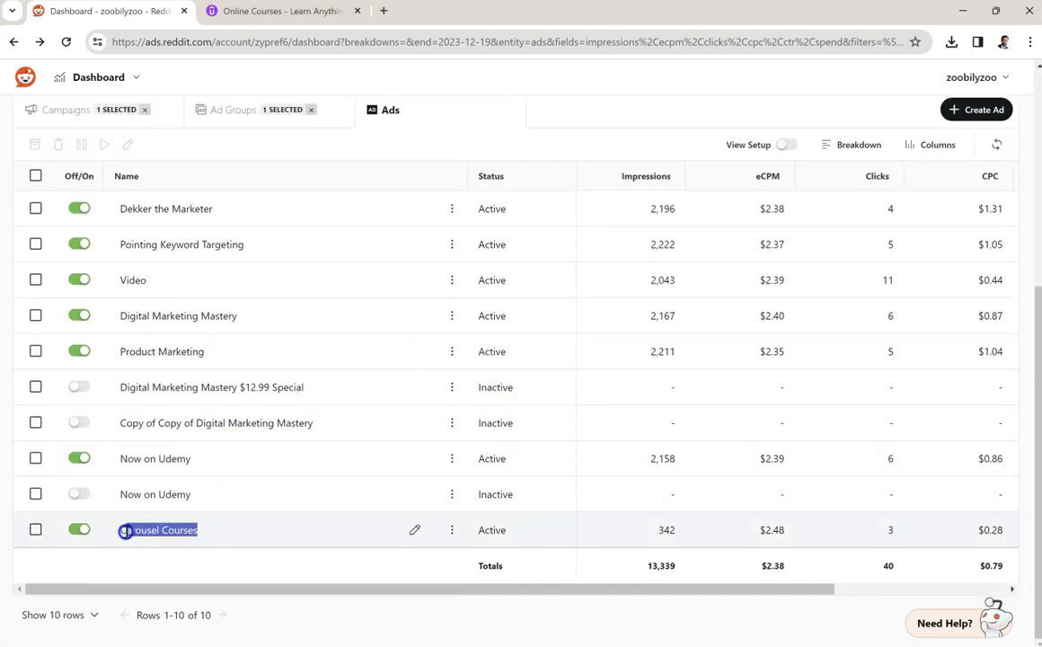
pyautogui.click(452, 530)
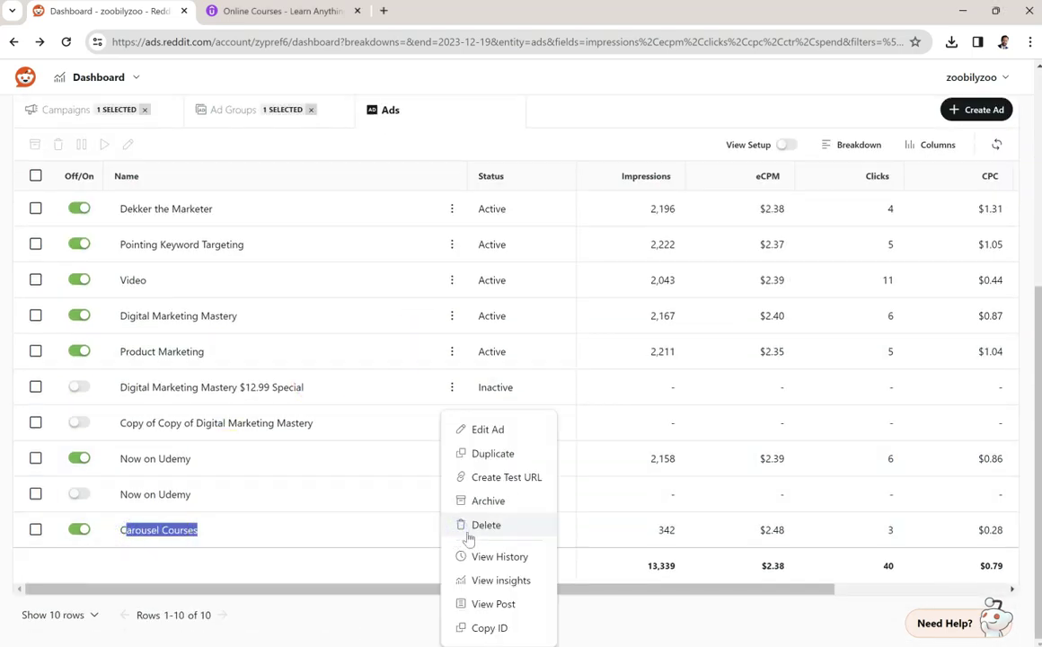
pyautogui.click(659, 532)
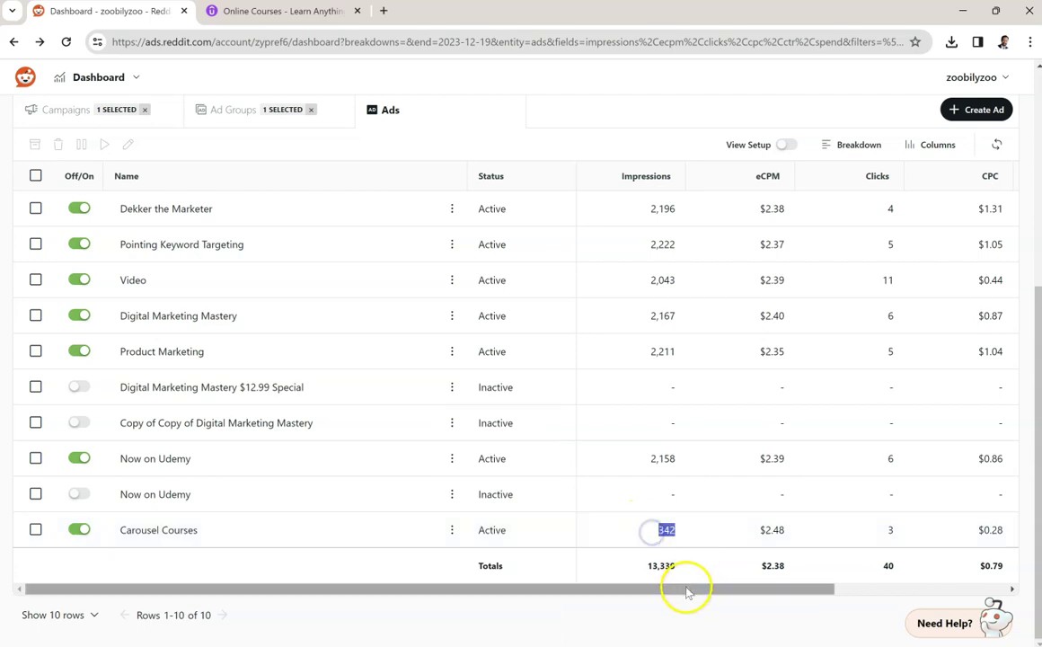
# Scroll the columns to show $2.48 eCPM, 3 clicks, $0.28 CPC, 0.877% CTR, $0.85 spent.
pyautogui.moveTo(687, 589); pyautogui.dragTo(768, 589)
pyautogui.click(698, 532)
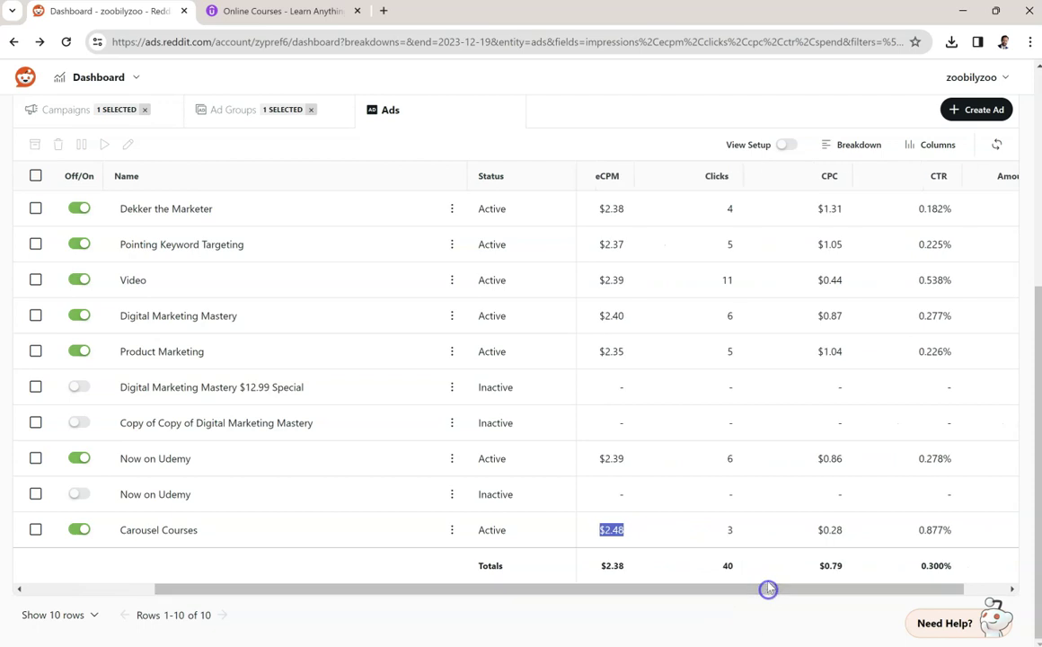
pyautogui.doubleClick(728, 530)
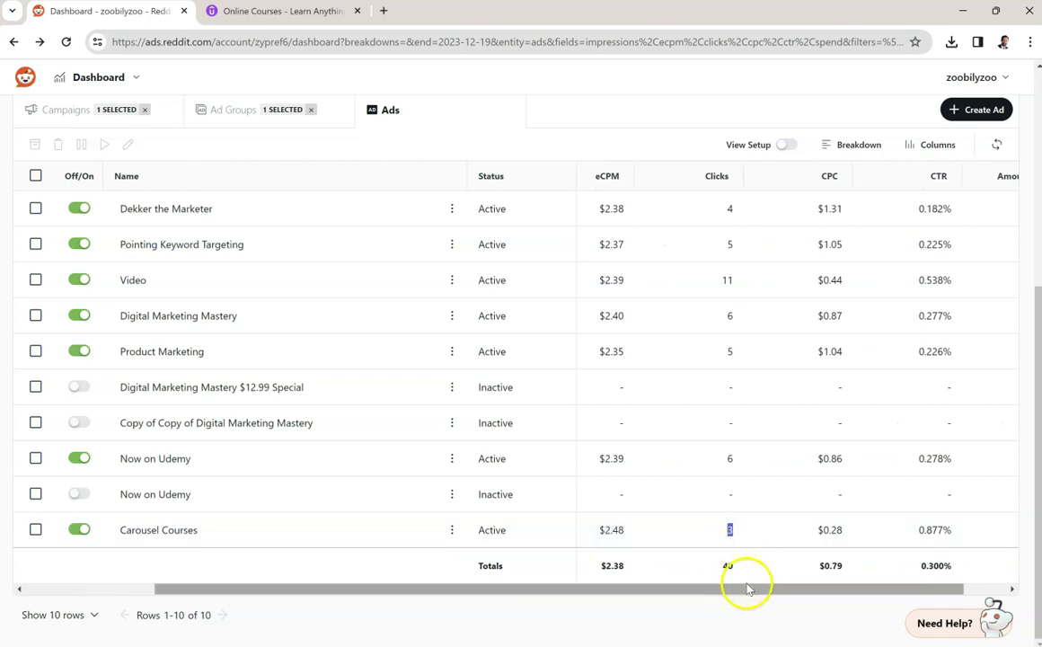
pyautogui.moveTo(746, 589); pyautogui.dragTo(809, 585)
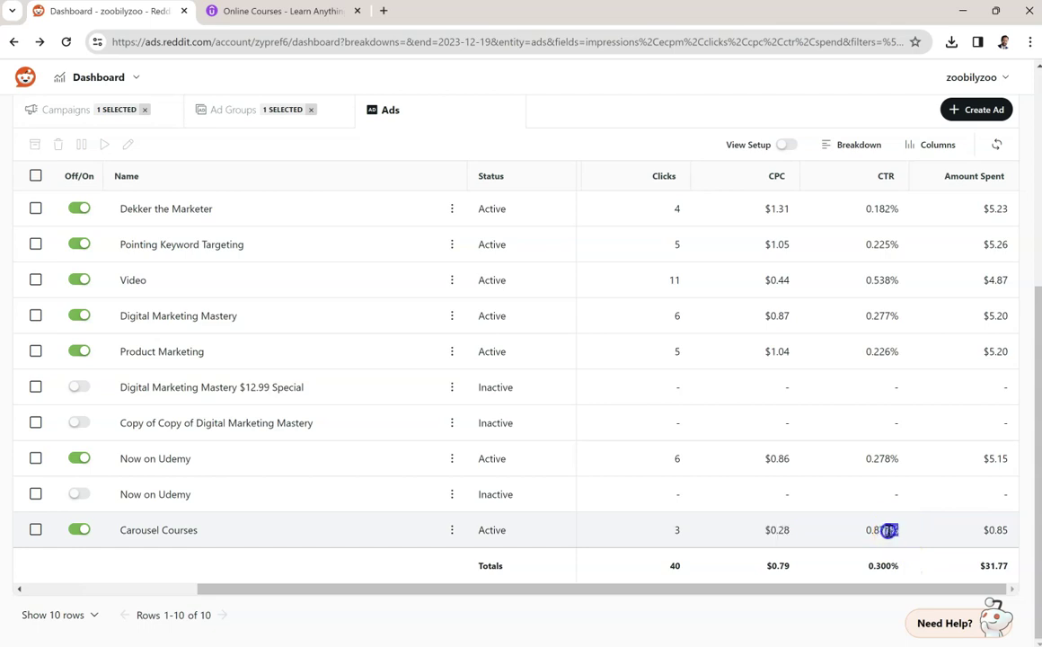
# Highlight the Carousel Courses CPC of $0.28 and read the CPC column definition.
pyautogui.moveTo(791, 530); pyautogui.dragTo(759, 533)
pyautogui.click(802, 535)
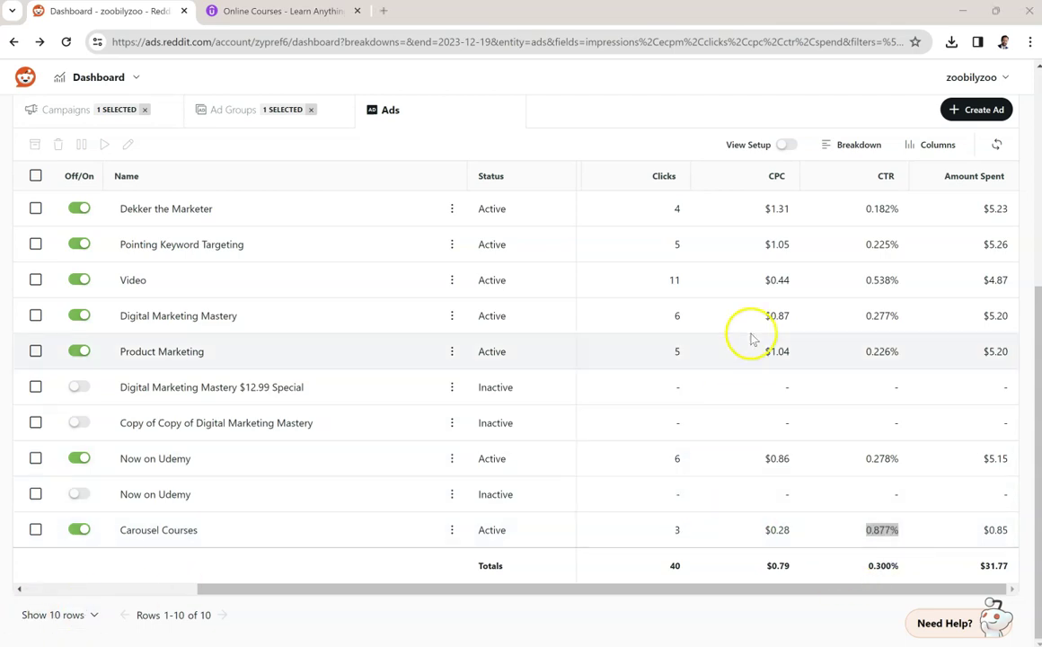
pyautogui.moveTo(778, 185)
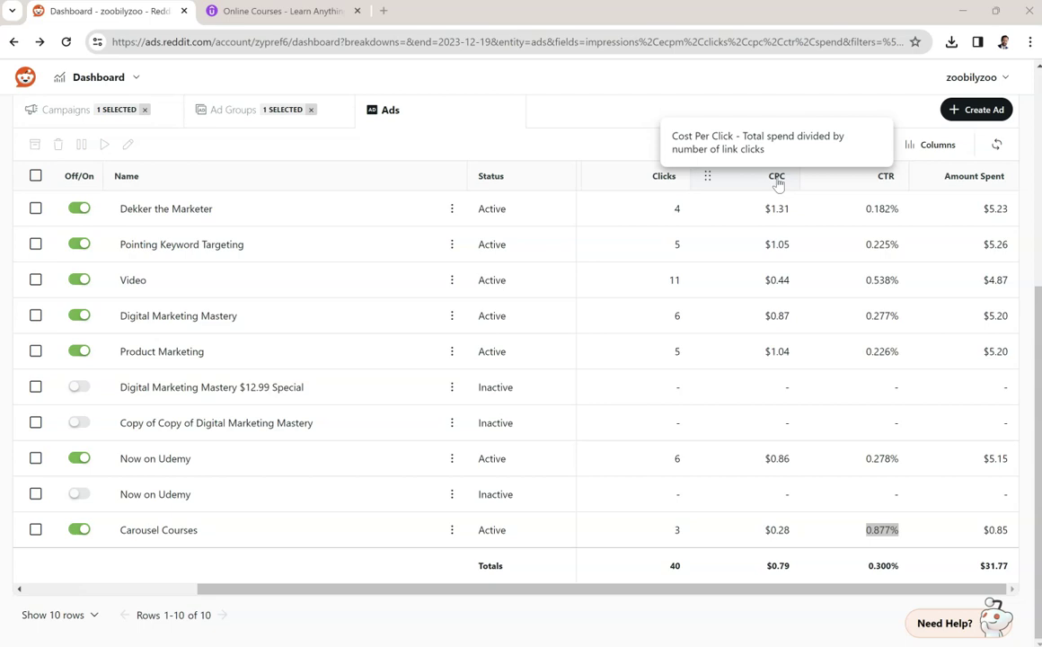
pyautogui.click(786, 531)
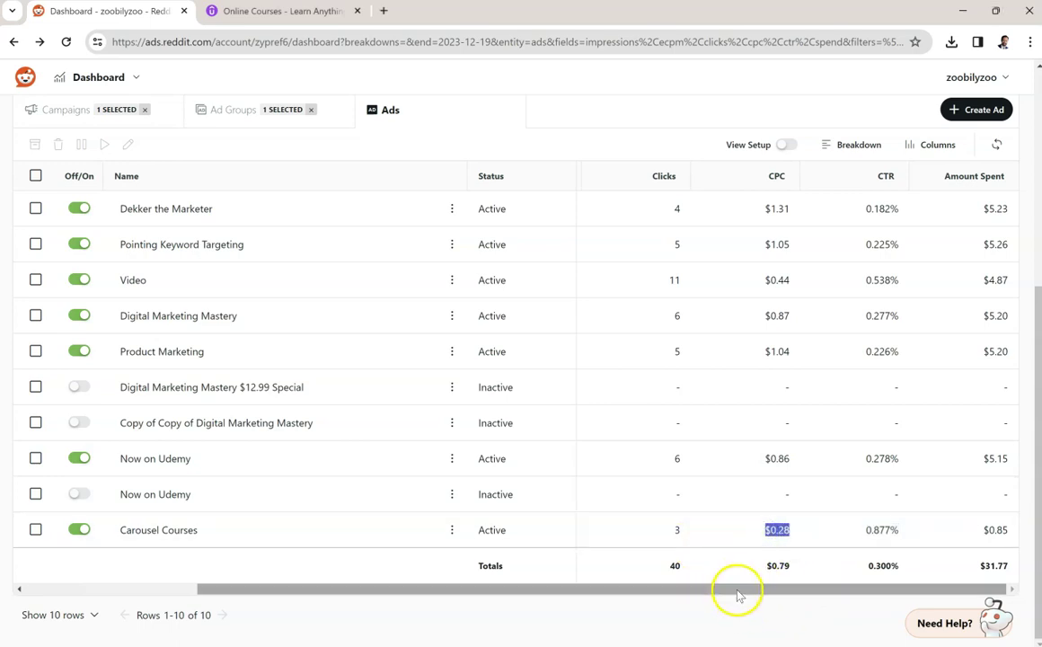
# Highlight the Carousel Courses CTR of 0.877% and open the ad's actions menu.
pyautogui.moveTo(737, 593); pyautogui.dragTo(777, 584)
pyautogui.moveTo(901, 530); pyautogui.dragTo(863, 537)
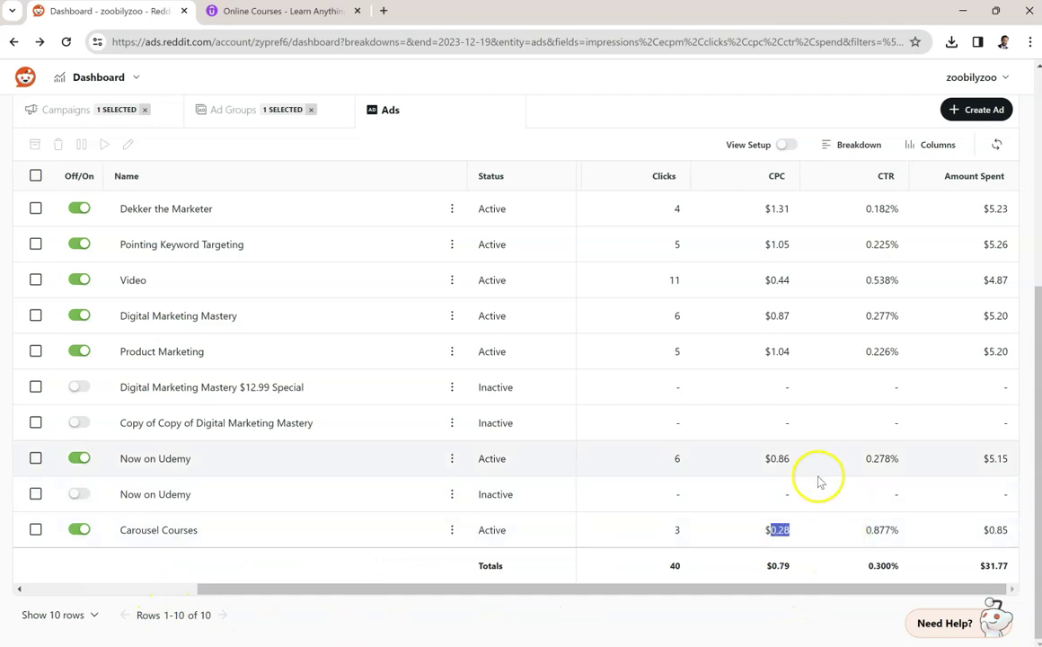
pyautogui.scroll(1, 818, 478)
pyautogui.scroll(-1, 809, 462)
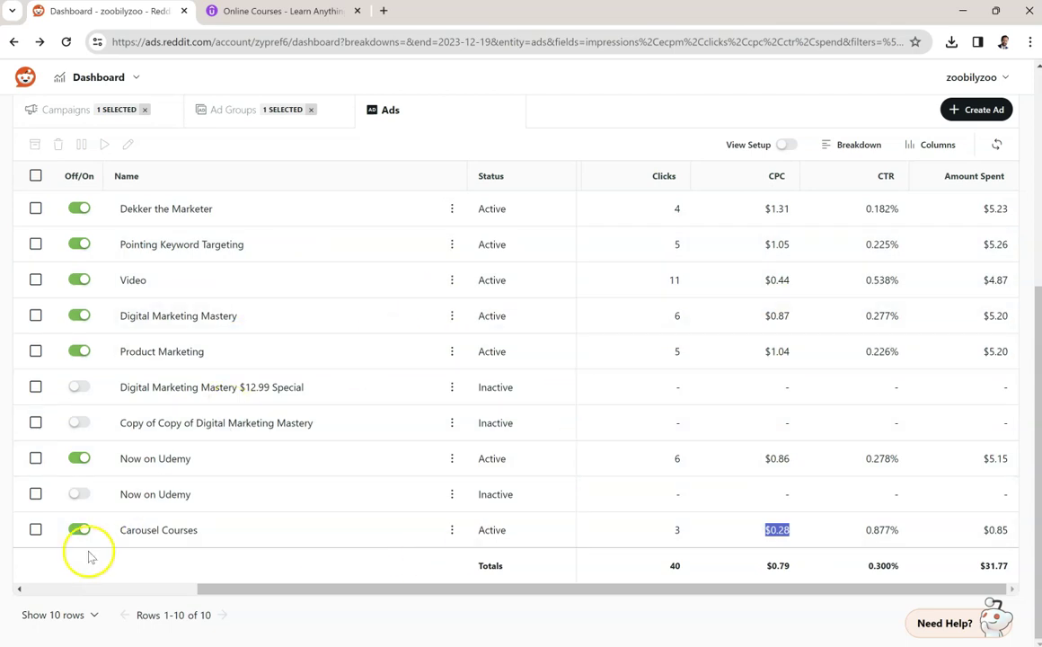
pyautogui.click(452, 530)
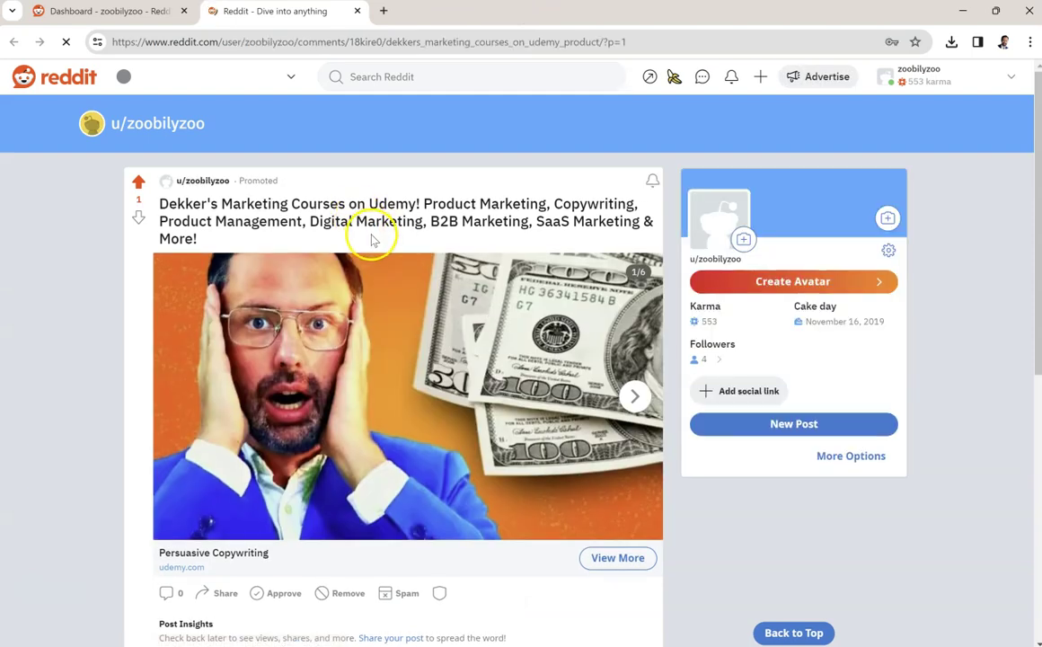
# Mark the Persuasive Copywriting and Digital Marketing Mastery slide captions in the promoted carousel.
pyautogui.scroll(-2, 465, 301)
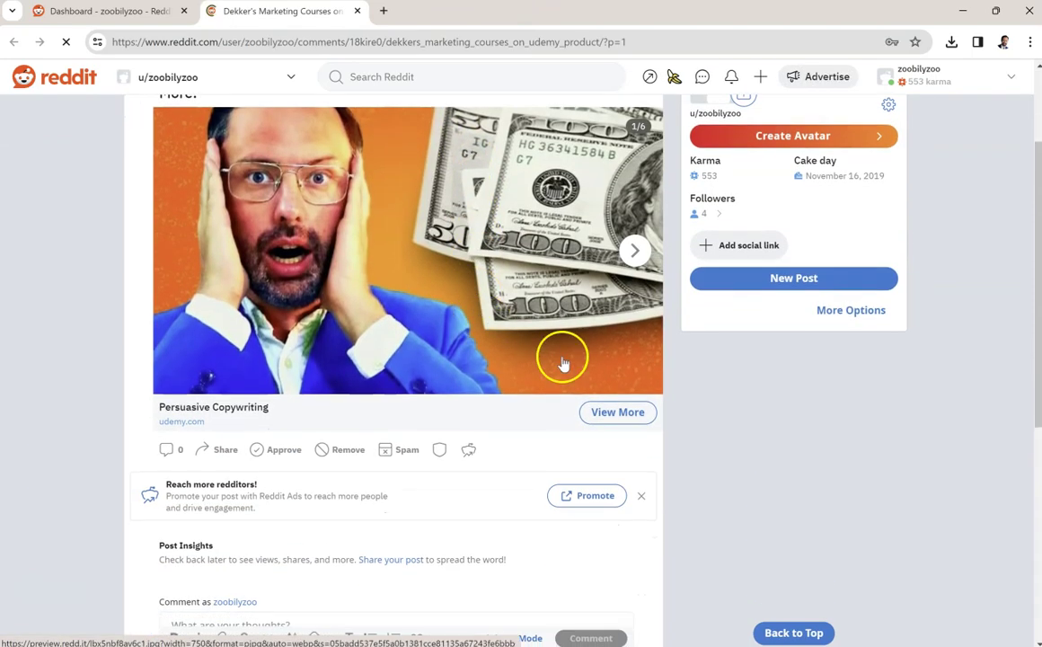
pyautogui.moveTo(269, 407); pyautogui.dragTo(172, 406)
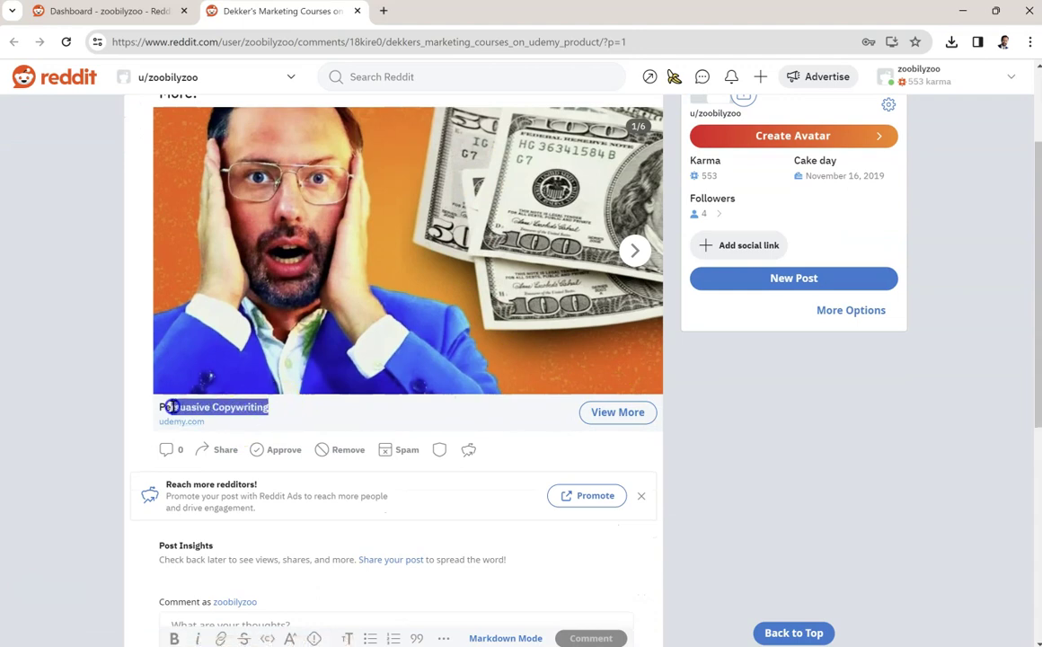
pyautogui.scroll(2, 220, 423)
pyautogui.moveTo(275, 551); pyautogui.dragTo(182, 550)
pyautogui.click(634, 397)
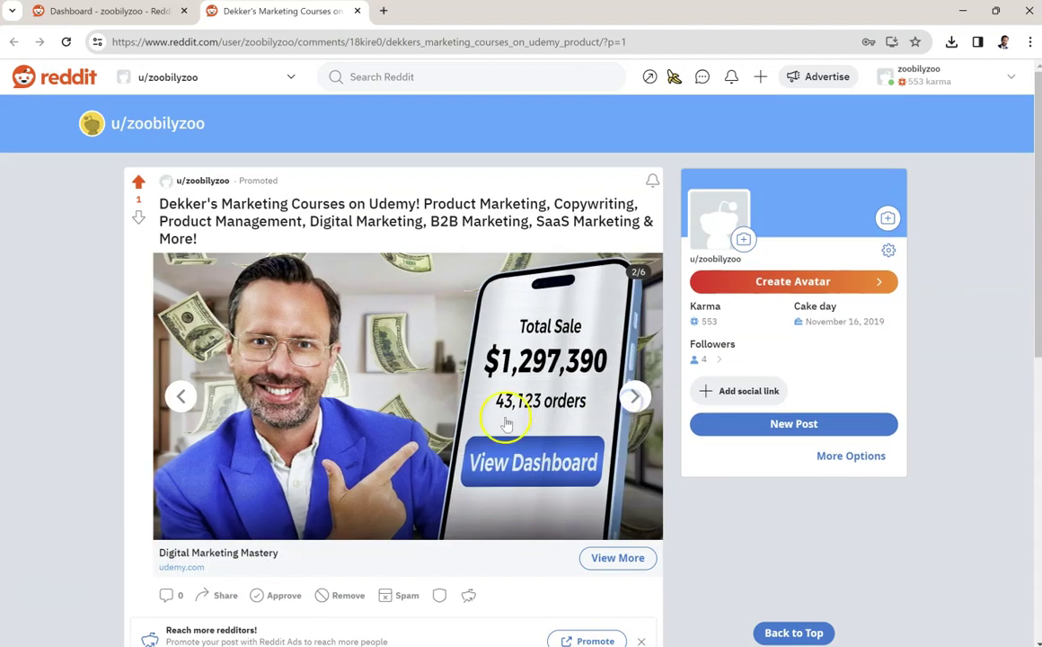
pyautogui.moveTo(287, 556); pyautogui.dragTo(182, 554)
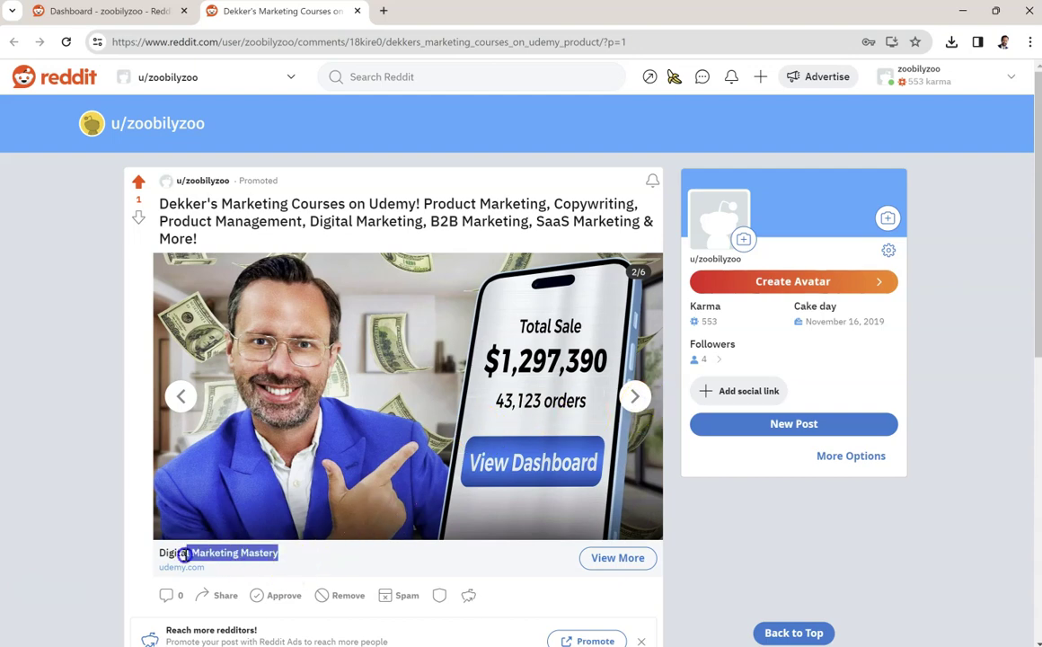
# Step through to the final AI slide, back to SaaS Marketing, and mark its caption and post title.
pyautogui.click(634, 396)
pyautogui.click(634, 398)
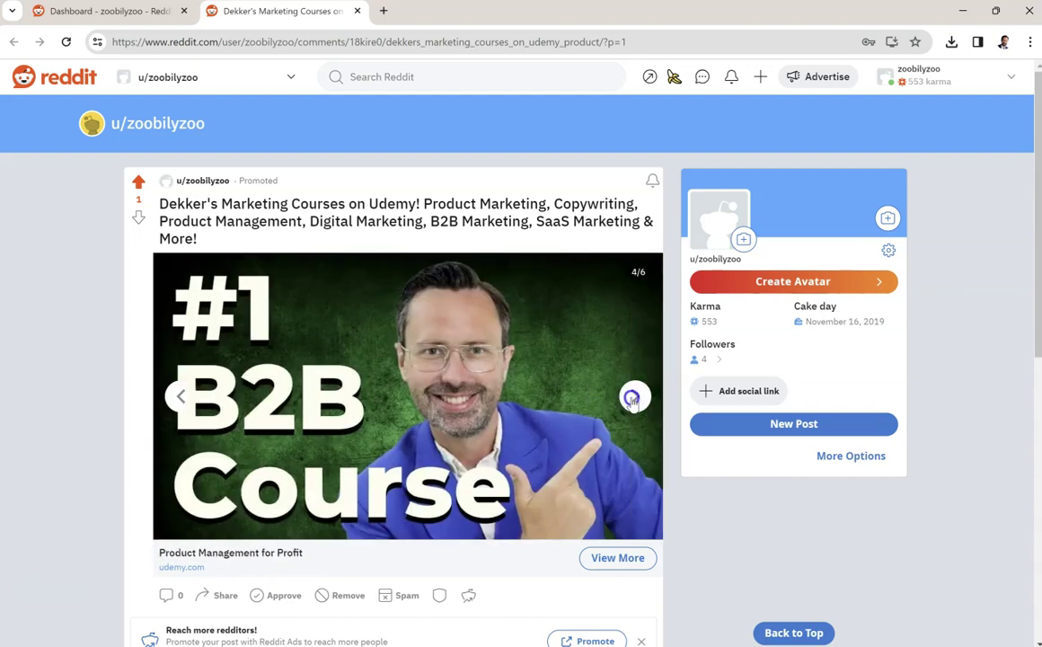
pyautogui.click(635, 398)
pyautogui.click(635, 398)
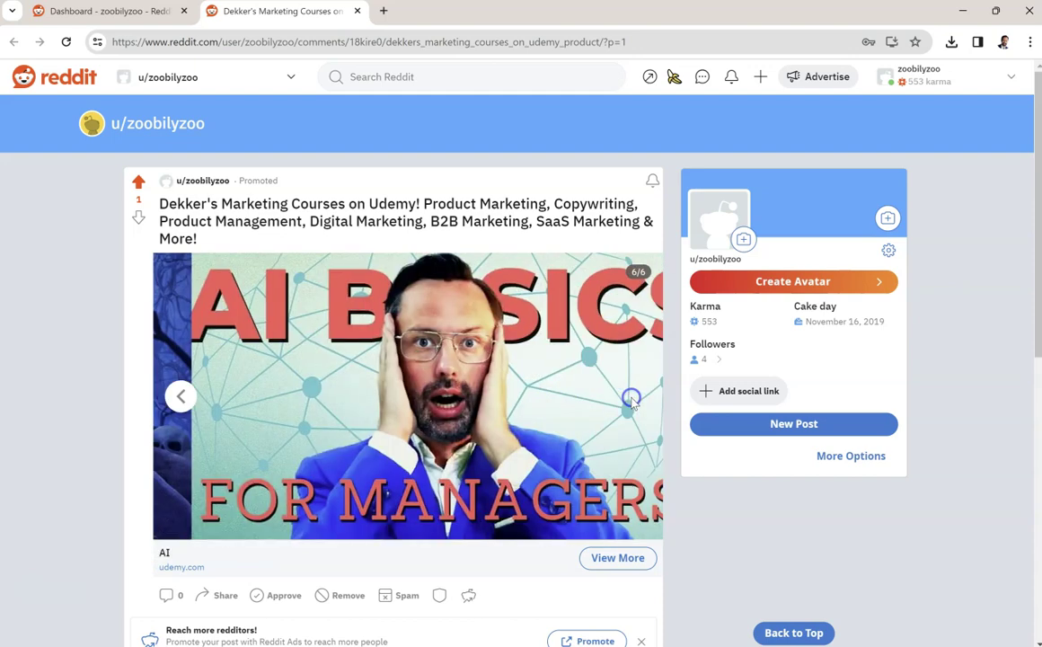
pyautogui.click(181, 396)
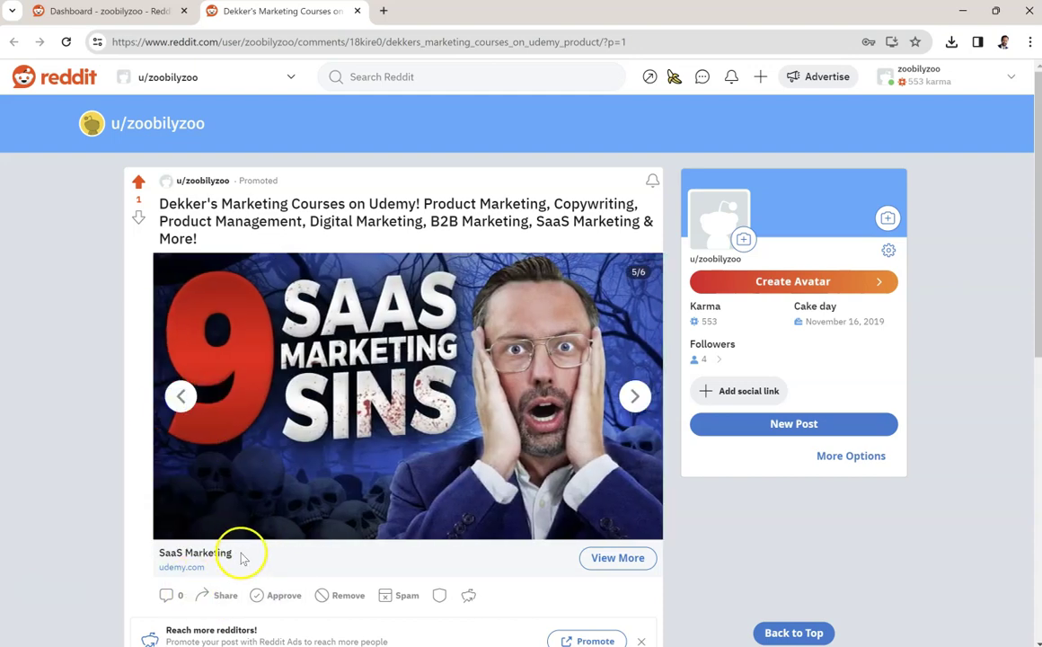
pyautogui.moveTo(244, 554); pyautogui.dragTo(164, 553)
pyautogui.moveTo(199, 240); pyautogui.dragTo(158, 208)
# Scroll over the promoted post, then switch back to the Ads dashboard tab.
pyautogui.scroll(-3, 367, 440)
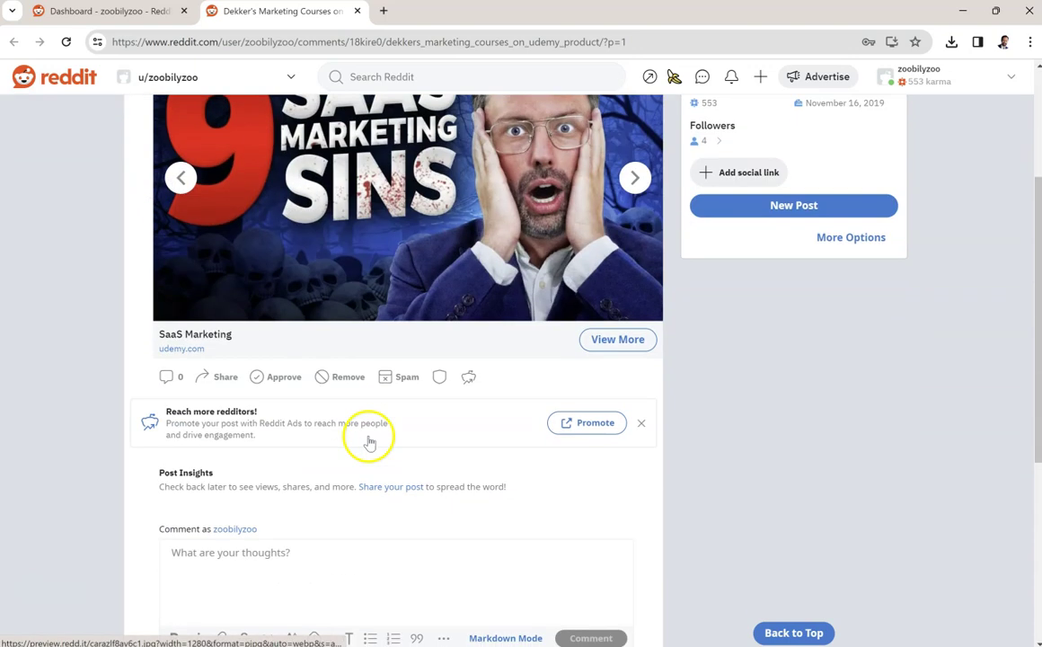
pyautogui.scroll(3, 537, 376)
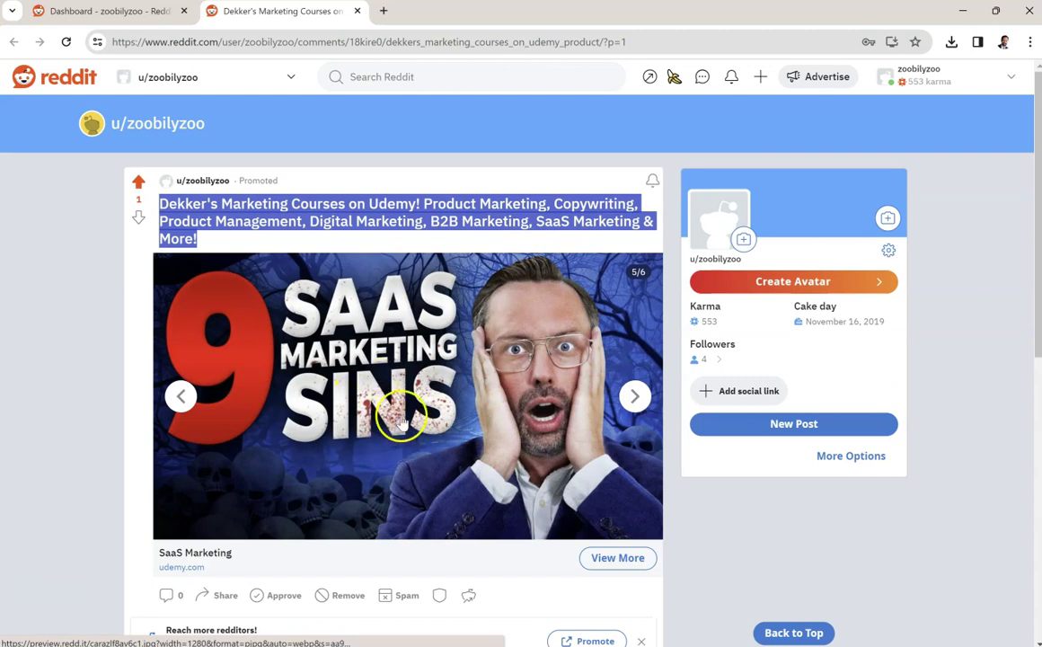
pyautogui.scroll(-5, 342, 422)
pyautogui.scroll(-1, 344, 426)
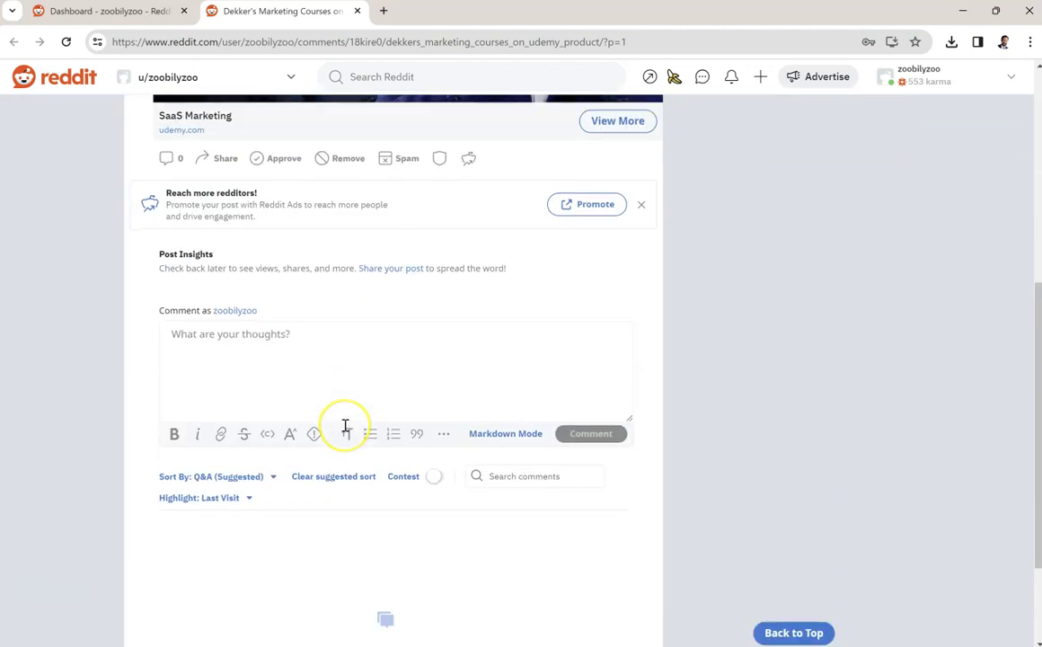
pyautogui.scroll(6, 344, 426)
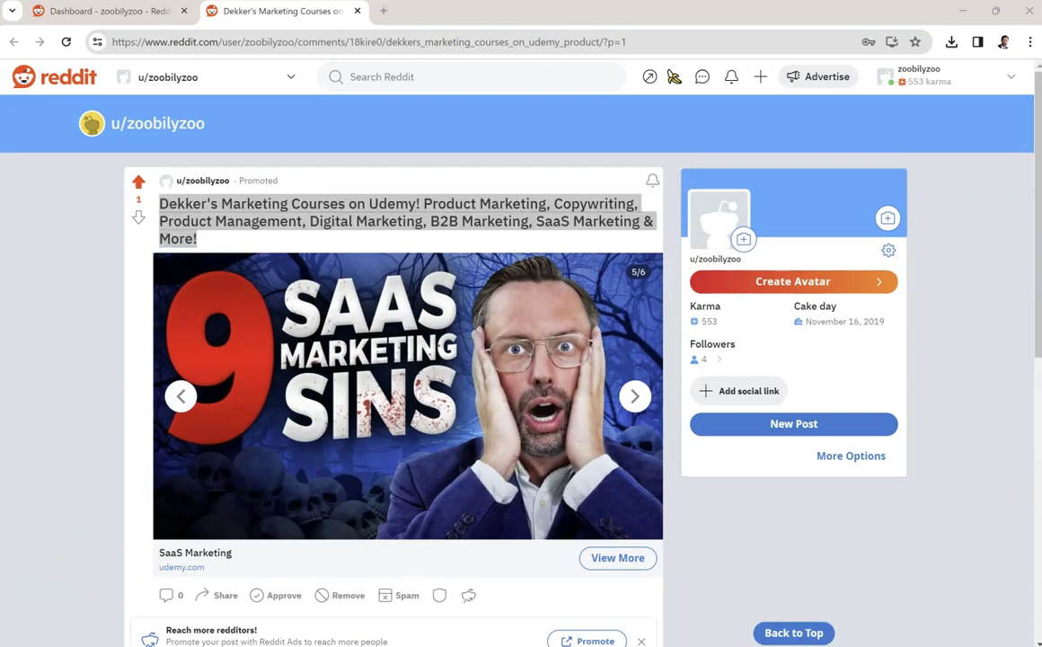
pyautogui.hotkey('ctrl', 'shift', 'Tab')
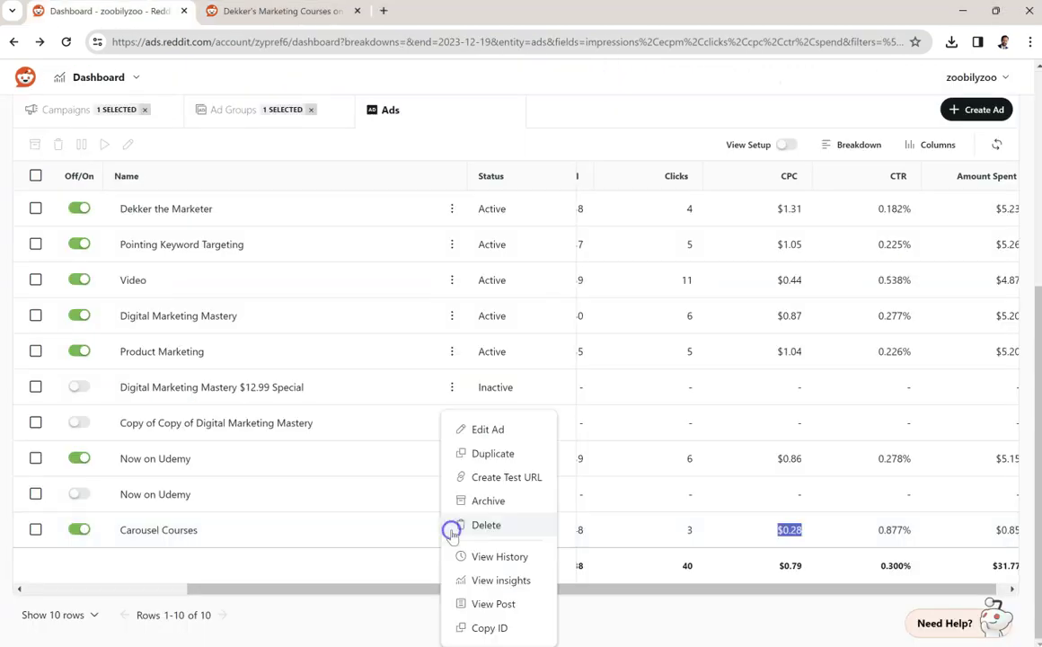
# Open Carousel Courses keyword insights and highlight udemy's 91.55% share and 314 impressions.
pyautogui.click(527, 586)
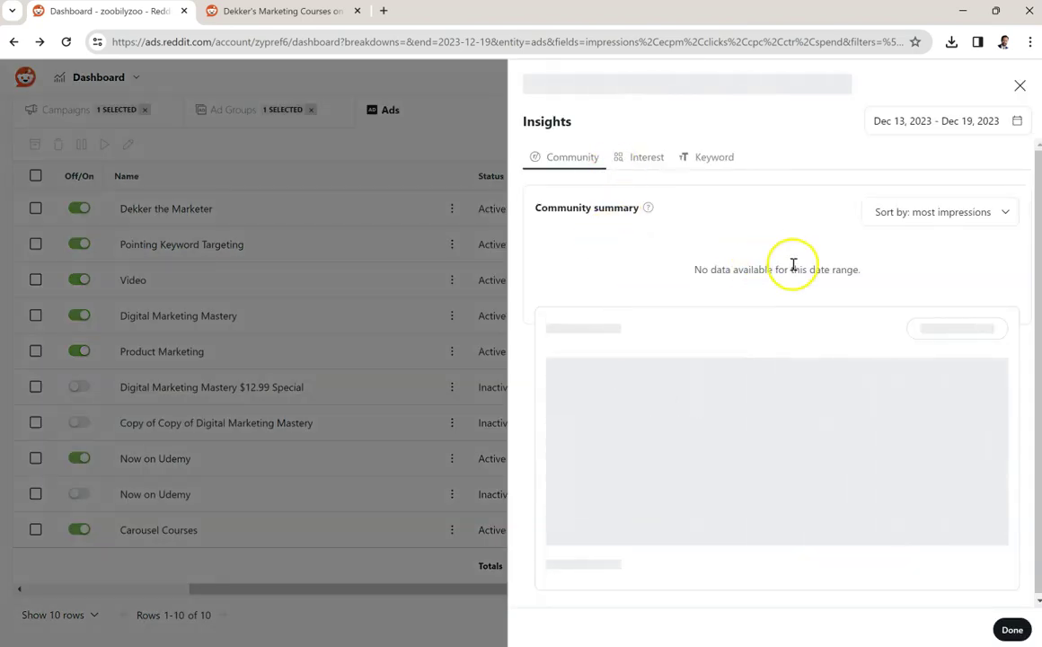
pyautogui.click(645, 159)
pyautogui.click(700, 159)
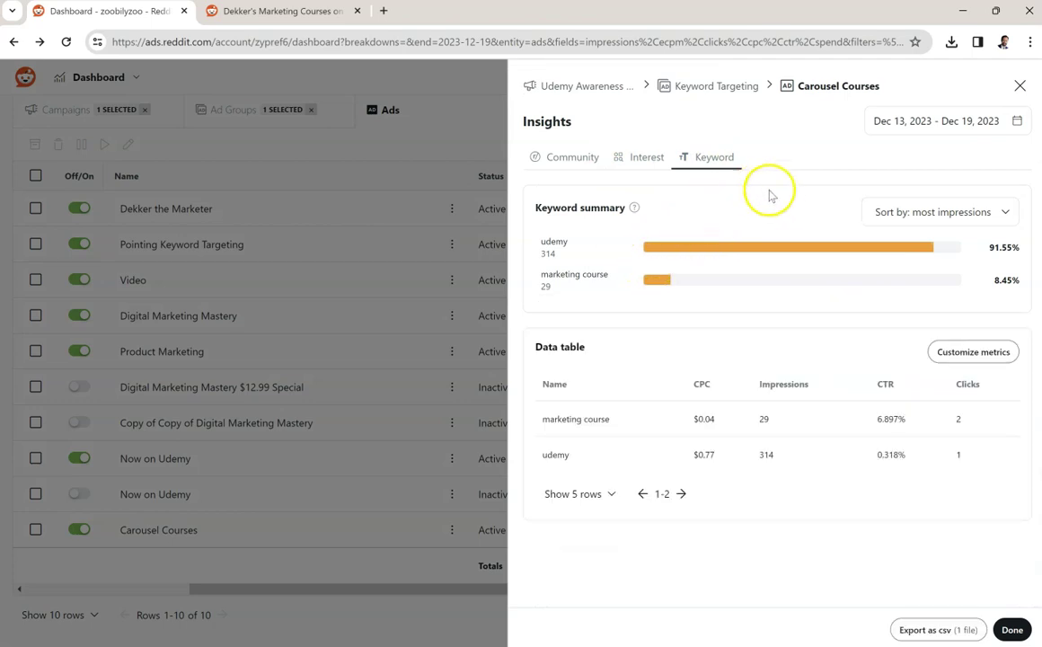
pyautogui.click(1003, 248)
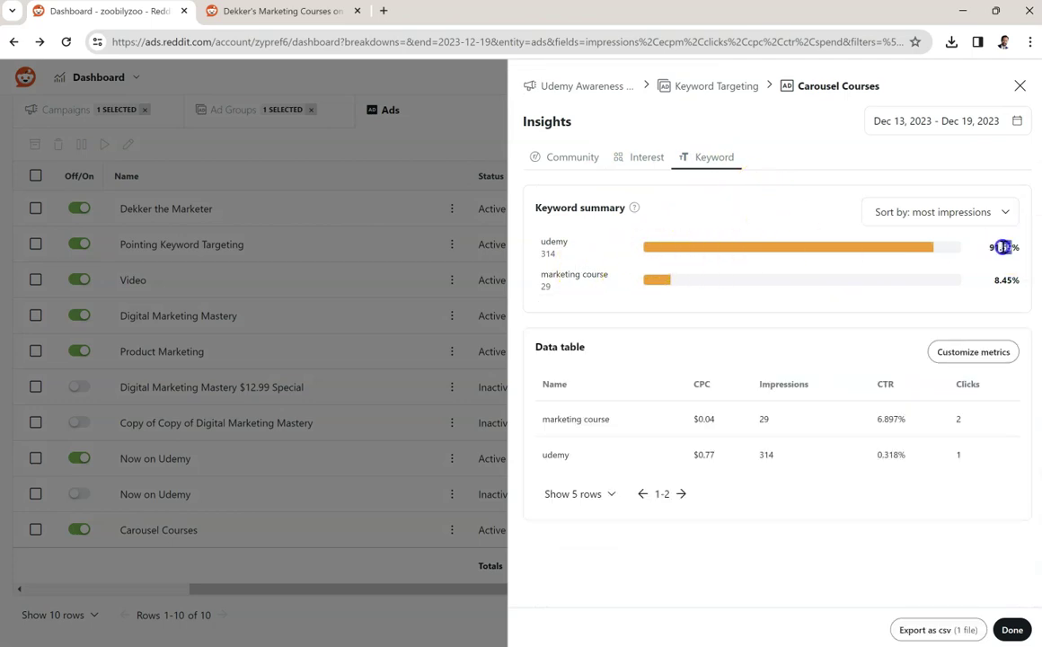
pyautogui.click(554, 254)
pyautogui.moveTo(556, 244); pyautogui.dragTo(536, 242)
# Highlight the marketing course keyword's 8.45% share, 6.897% CTR, 2 clicks and $0.04 CPC.
pyautogui.click(602, 281)
pyautogui.moveTo(1021, 284); pyautogui.dragTo(997, 280)
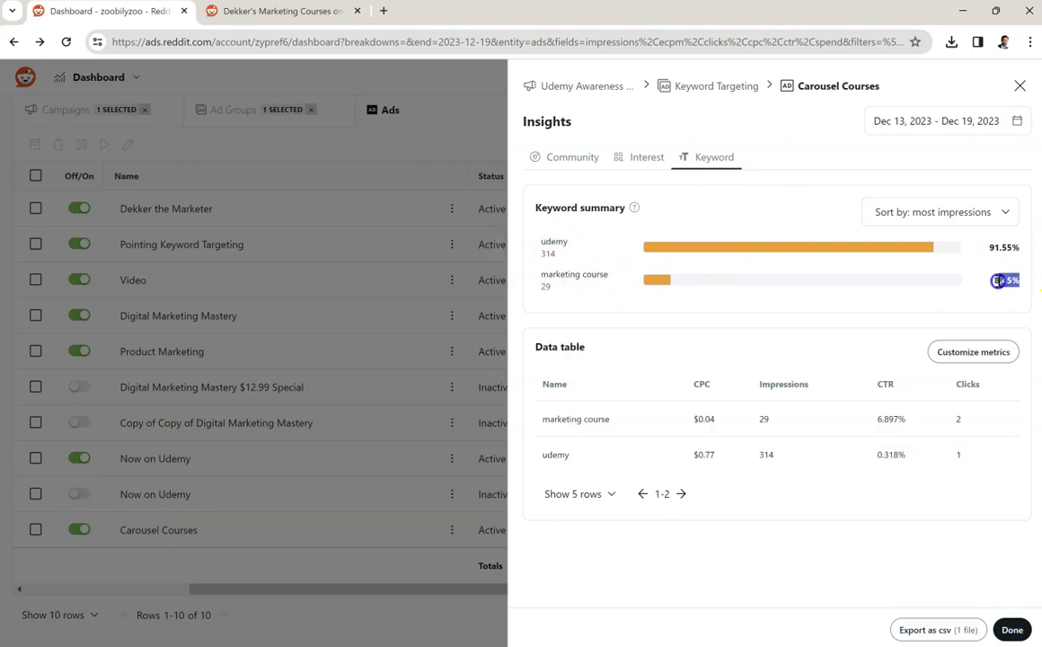
pyautogui.click(601, 275)
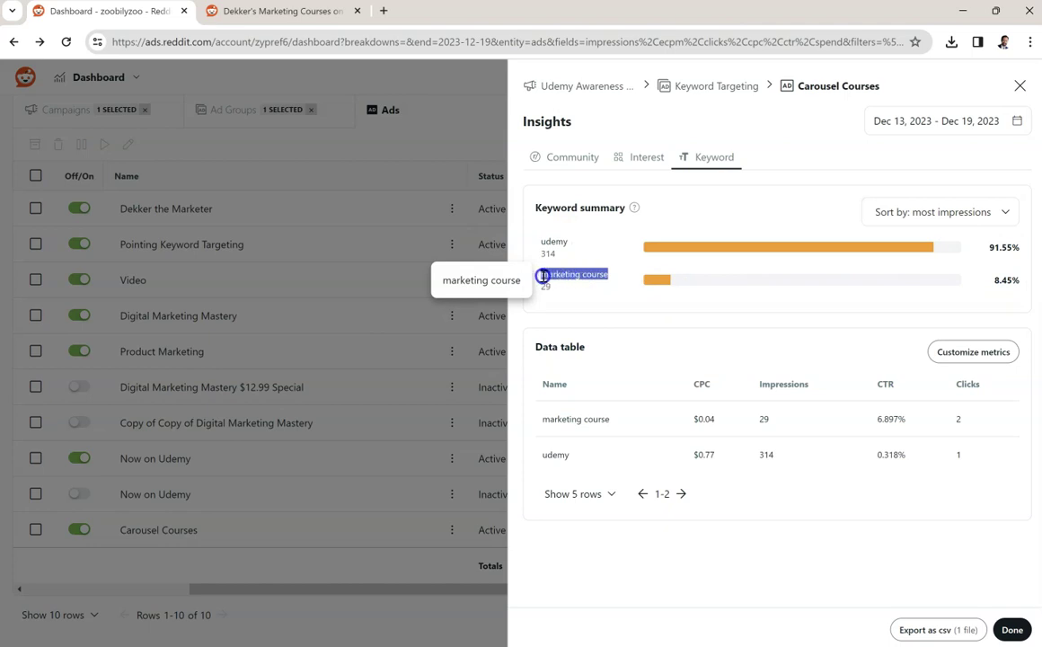
pyautogui.click(908, 420)
pyautogui.click(594, 419)
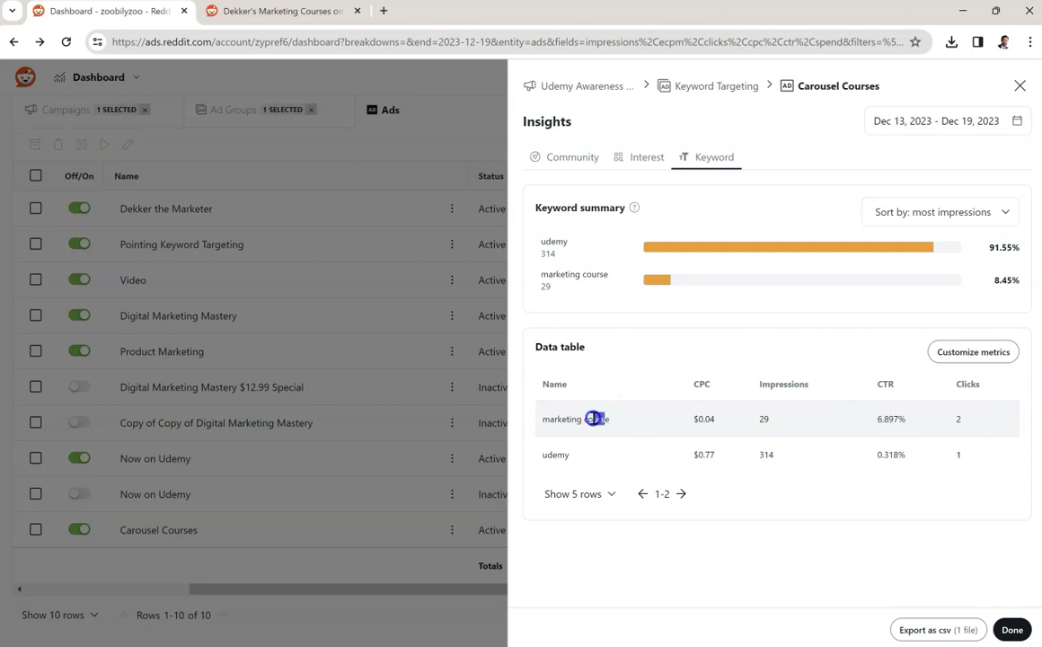
pyautogui.click(951, 418)
pyautogui.doubleClick(707, 421)
pyautogui.click(718, 421)
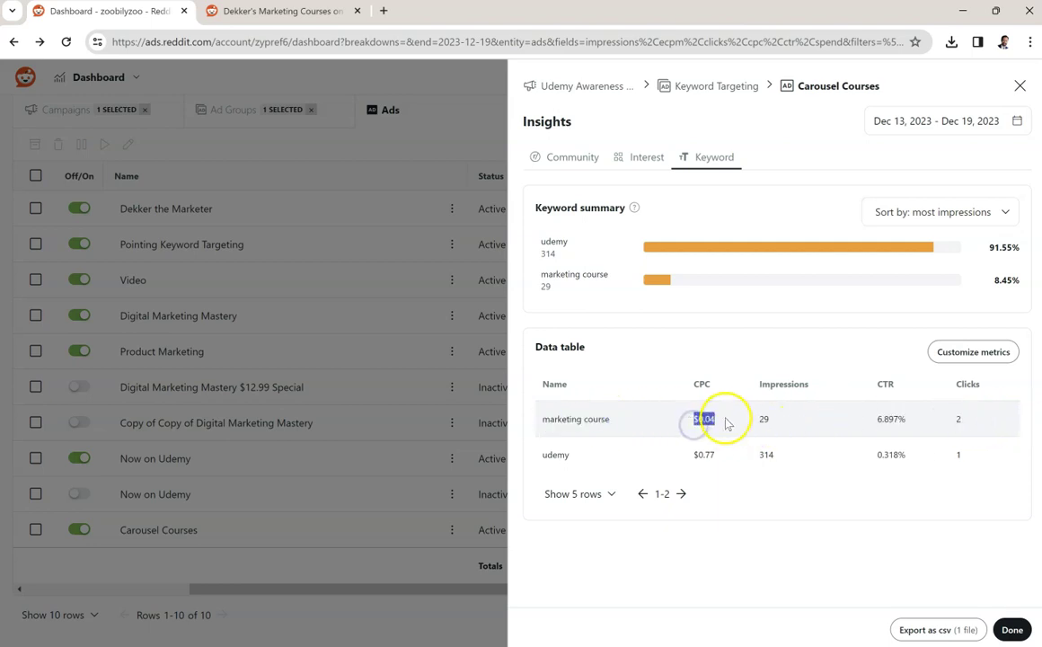
pyautogui.doubleClick(958, 420)
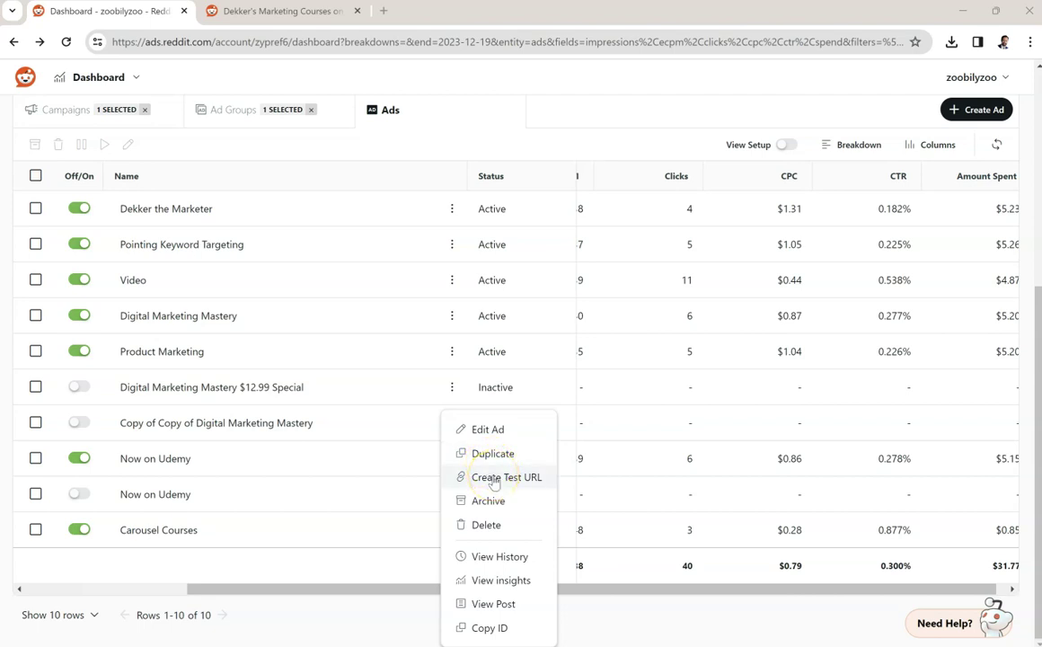
# Generate the carousel ad's feed and conversations test URLs and select the Conversations link.
pyautogui.click(502, 481)
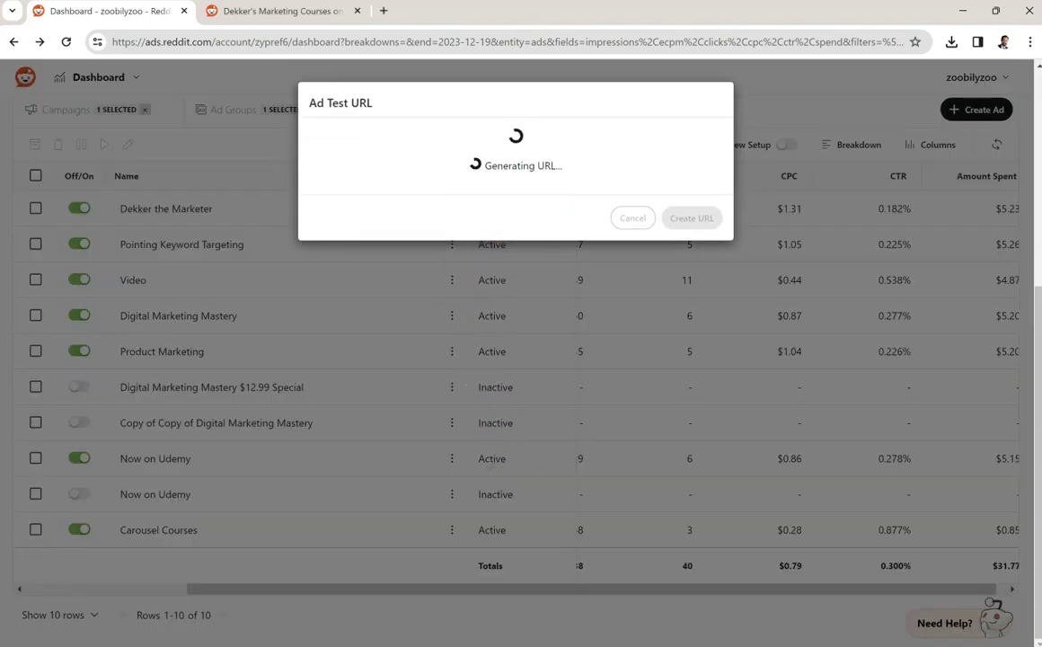
pyautogui.click(691, 194)
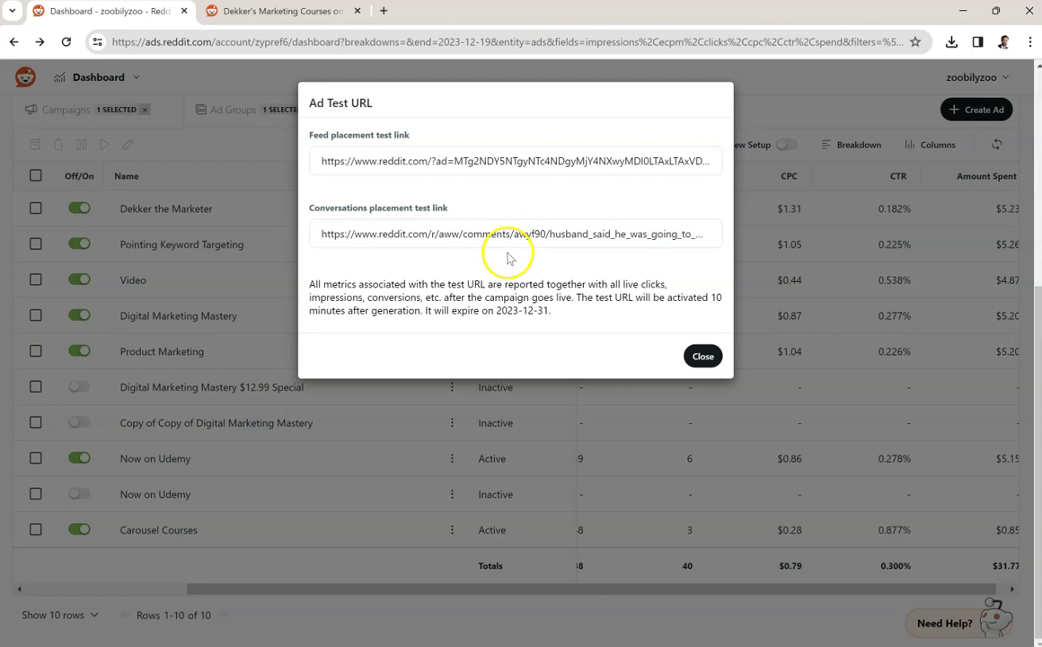
pyautogui.click(423, 237)
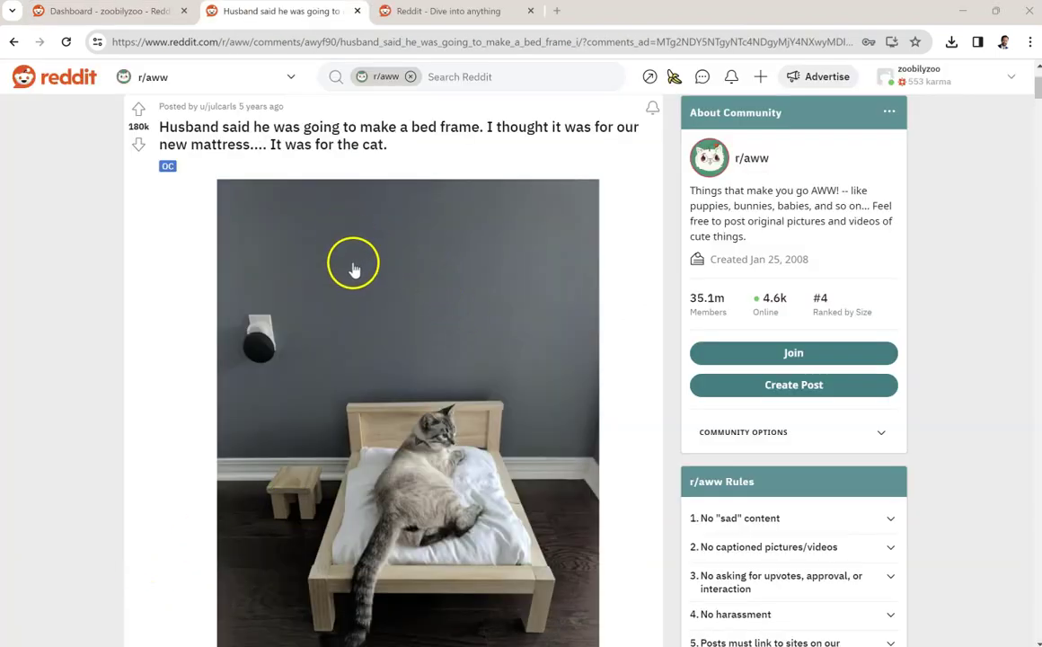
# Preview the ad in the conversation placement, opening its post and advancing to the SaaS Marketing card.
pyautogui.scroll(-2, 393, 286)
pyautogui.scroll(-4, 394, 286)
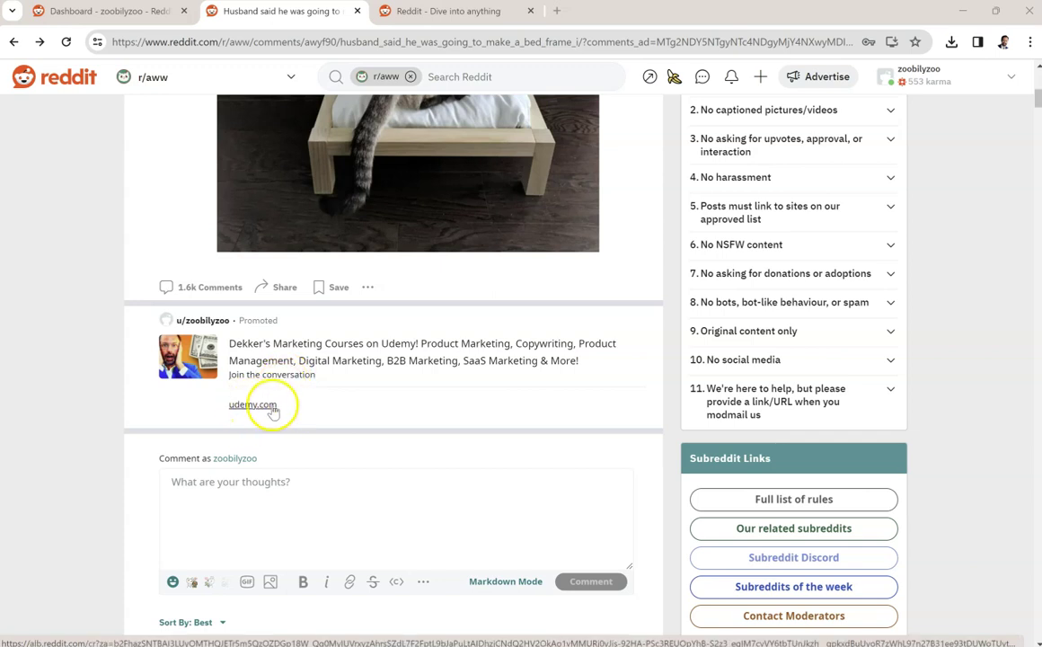
pyautogui.click(282, 376)
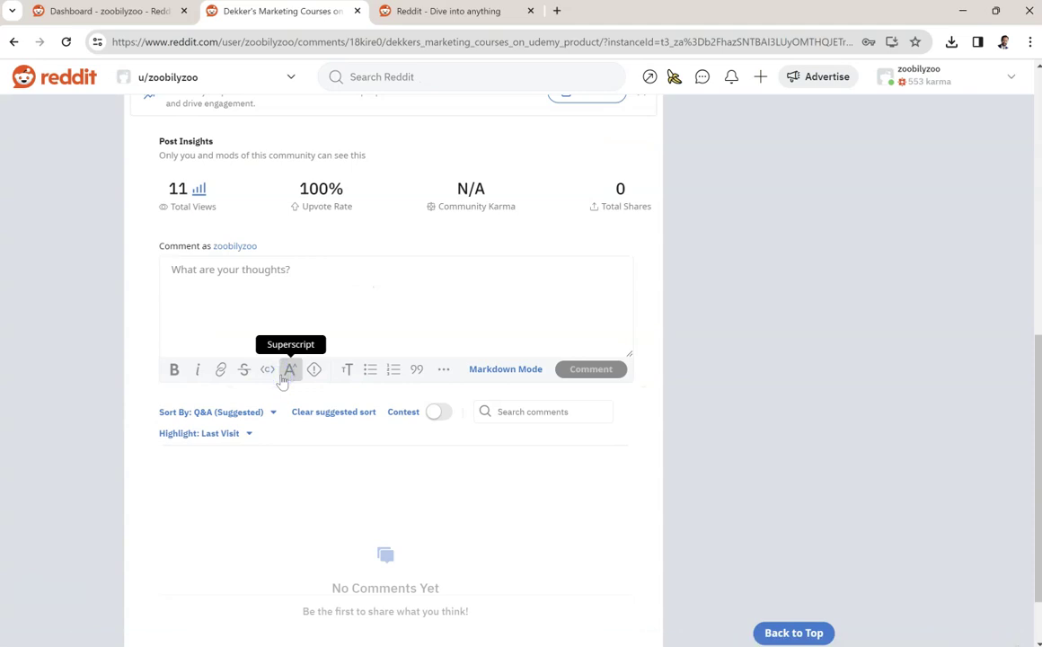
pyautogui.scroll(3, 339, 331)
pyautogui.scroll(3, 342, 331)
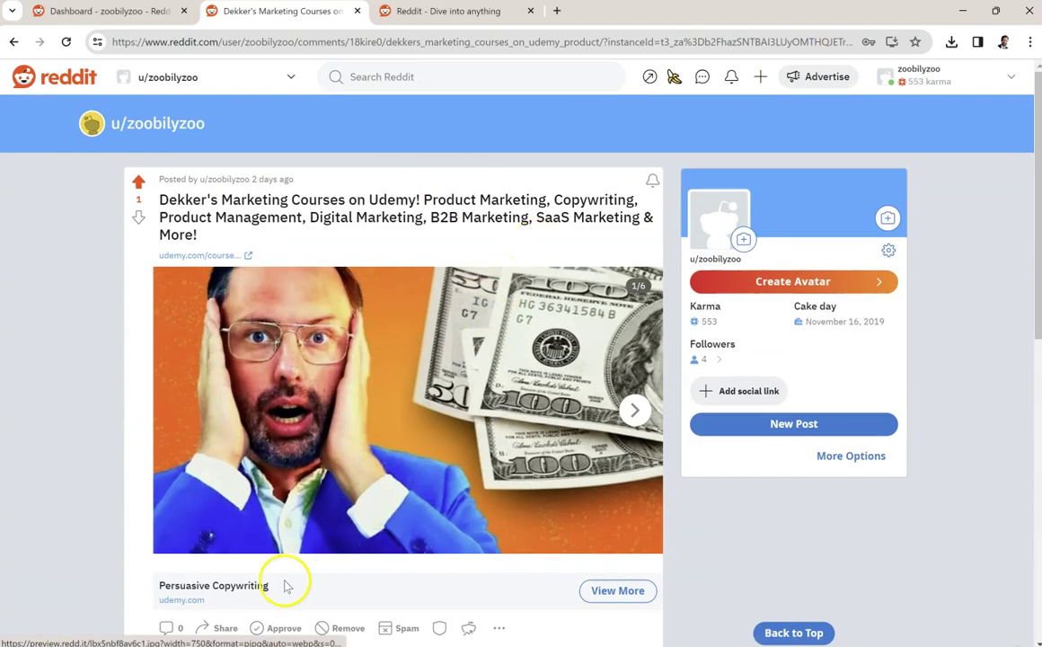
pyautogui.click(636, 411)
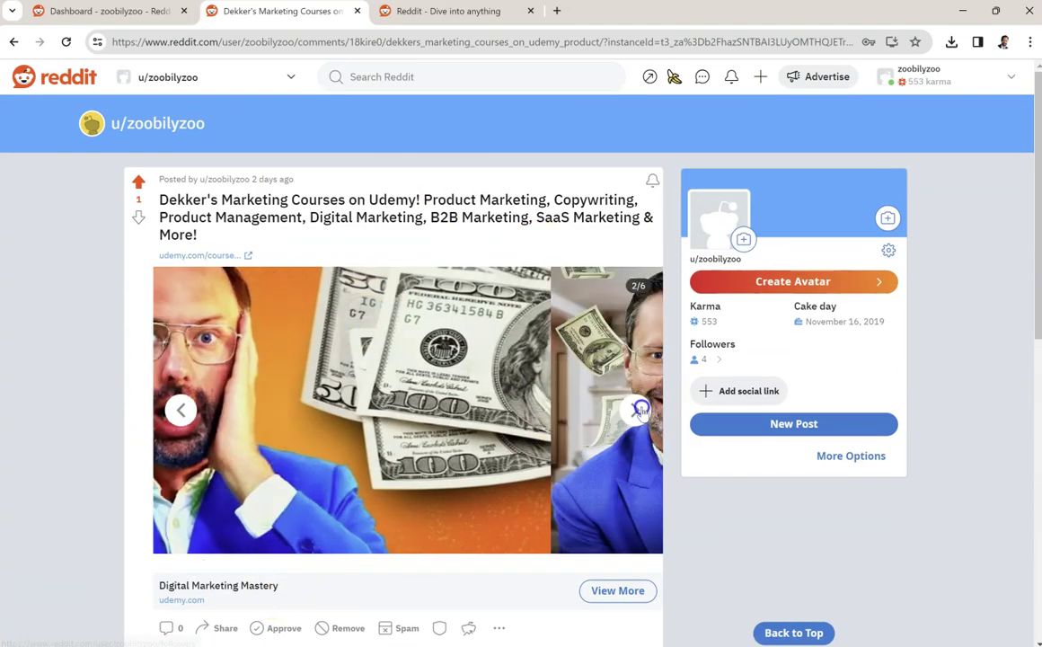
pyautogui.click(636, 411)
pyautogui.click(636, 411)
pyautogui.click(636, 411)
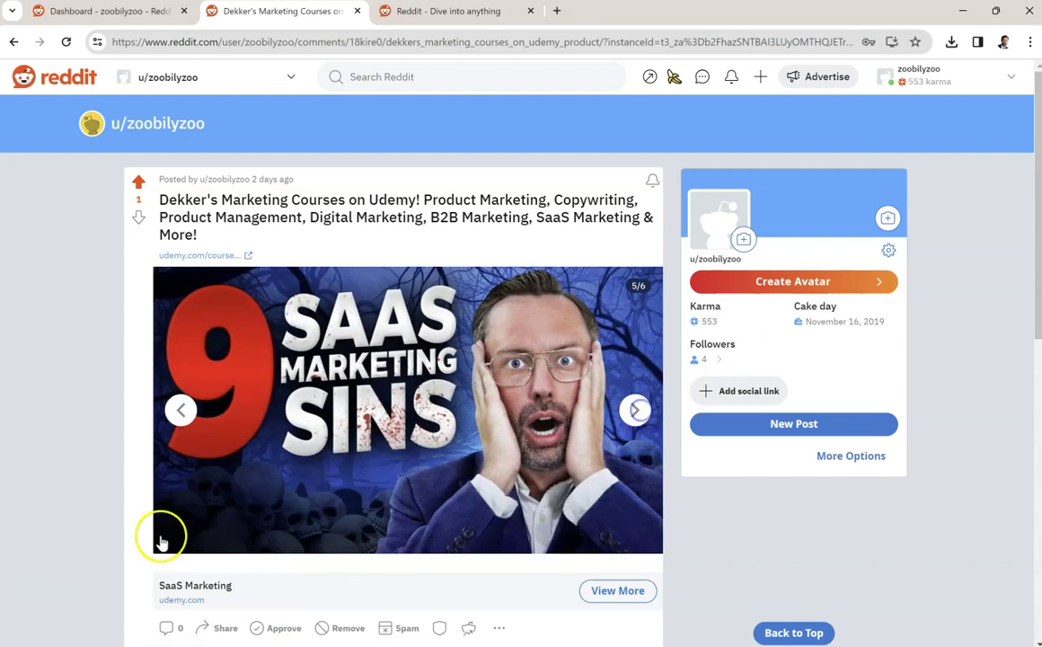
# Preview the ad via the feed placement link, advancing the carousel to the last card, AI Basics.
pyautogui.click(90, 11)
pyautogui.click(386, 165)
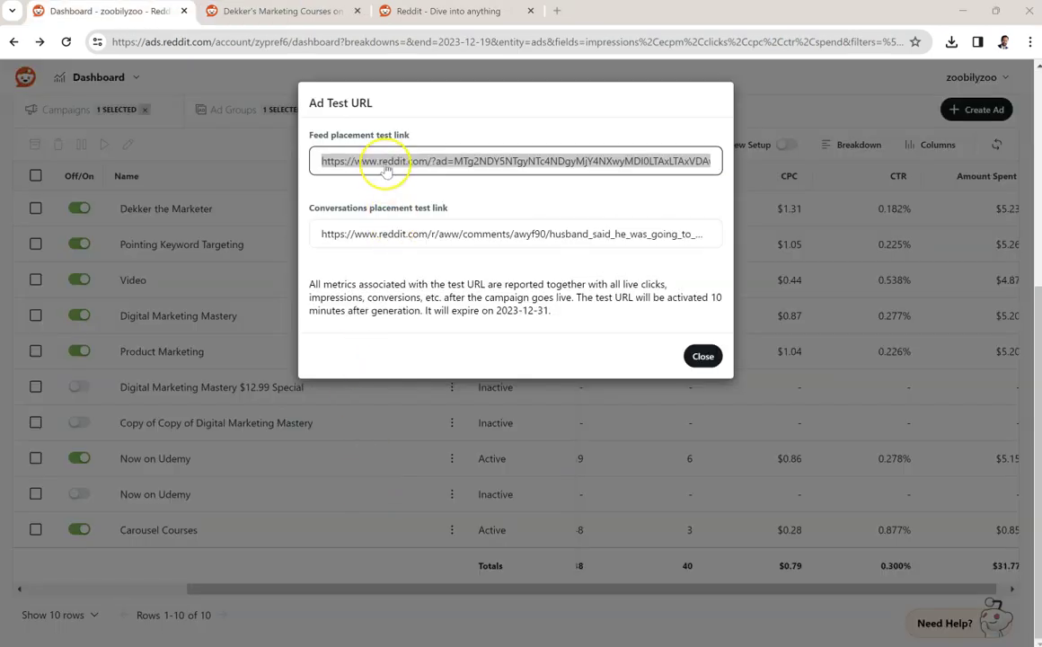
pyautogui.click(445, 11)
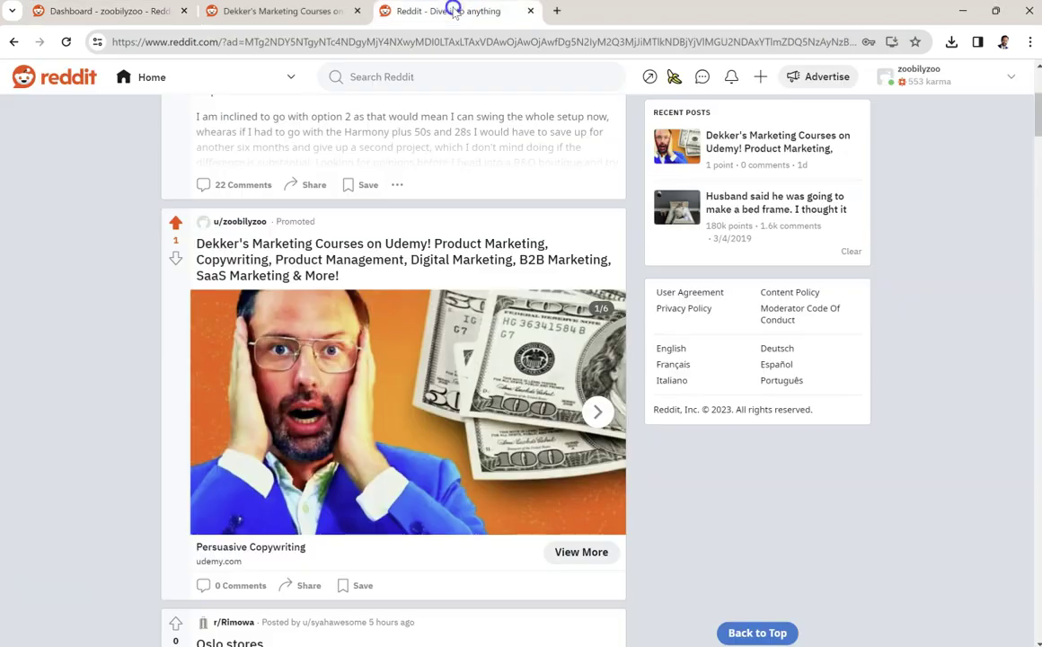
pyautogui.scroll(1, 421, 238)
pyautogui.scroll(3, 421, 238)
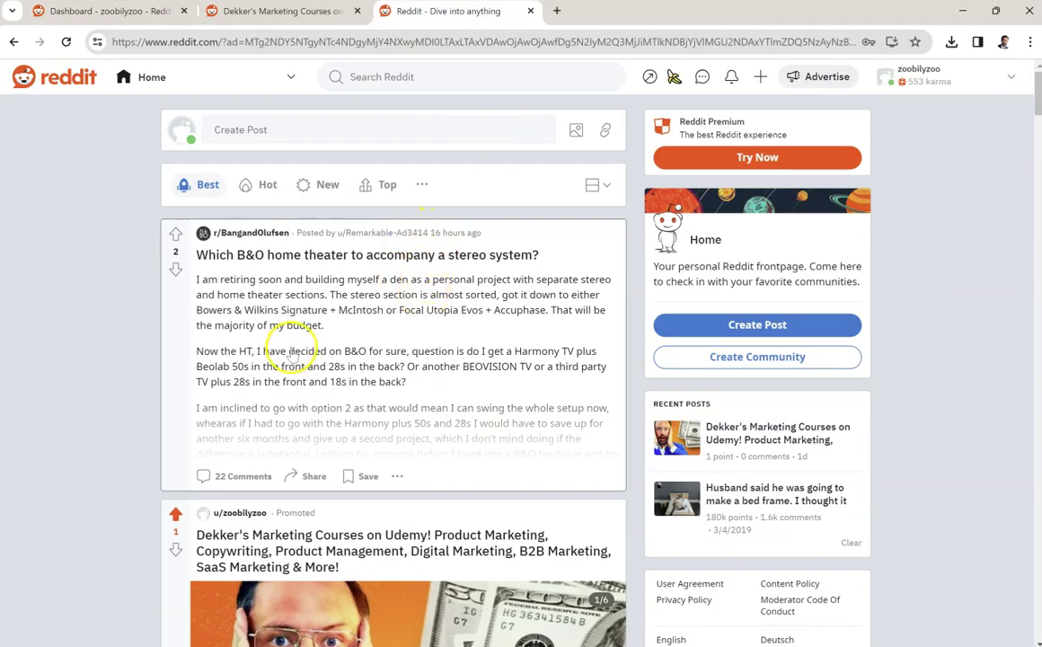
pyautogui.scroll(-3, 372, 349)
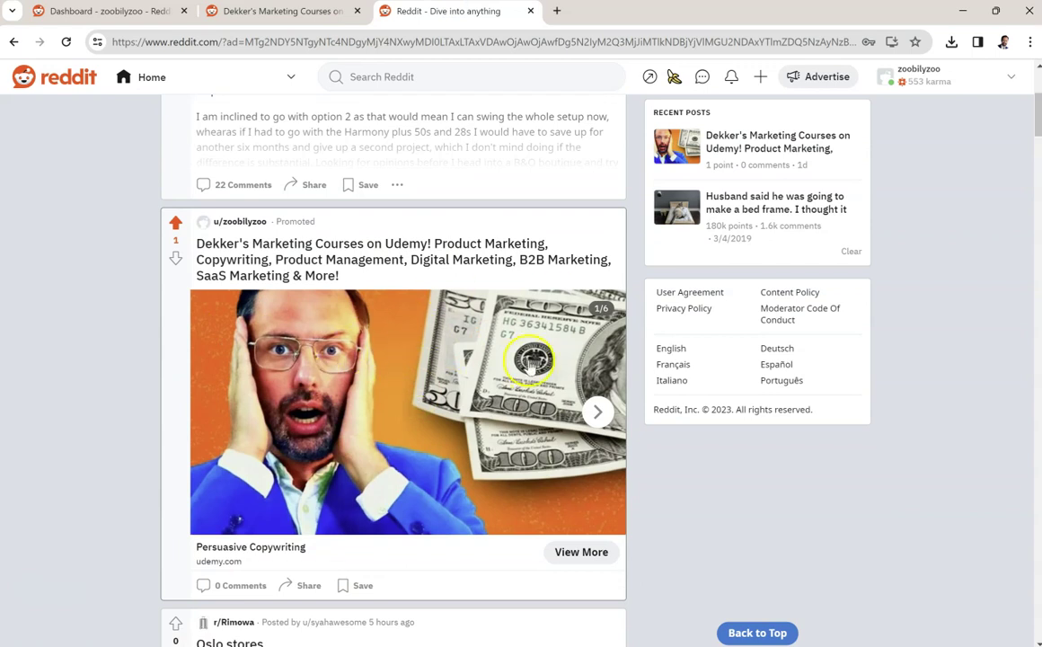
pyautogui.click(601, 411)
pyautogui.click(600, 411)
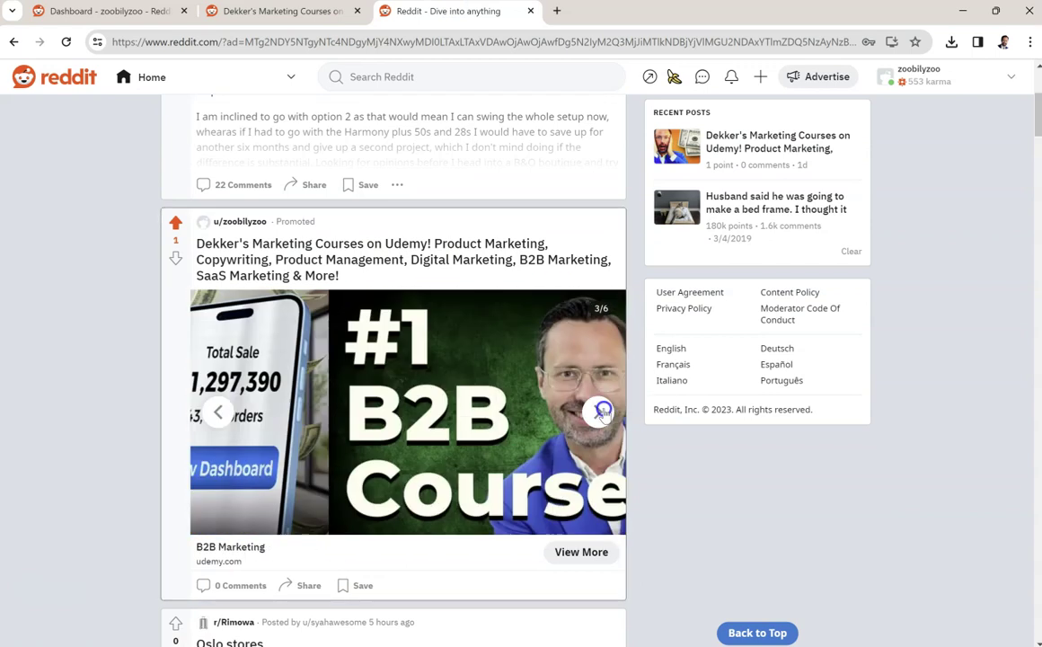
pyautogui.click(600, 411)
pyautogui.click(600, 411)
pyautogui.click(601, 412)
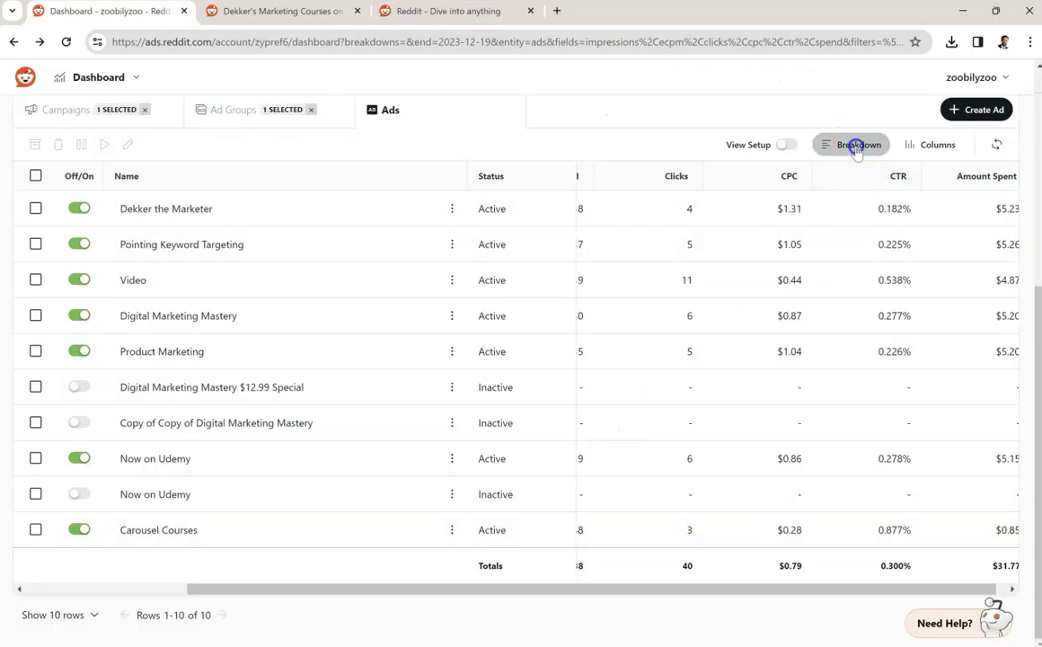
# Break the ads table down by Placement and highlight Carousel Courses' 2 Conversations clicks.
pyautogui.click(857, 149)
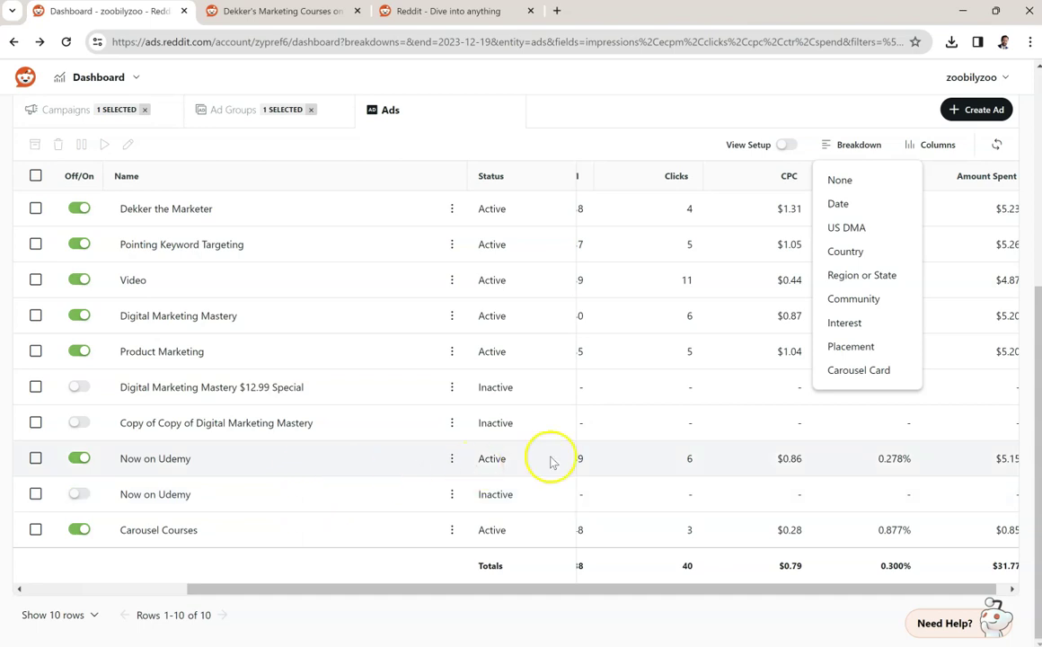
pyautogui.click(850, 347)
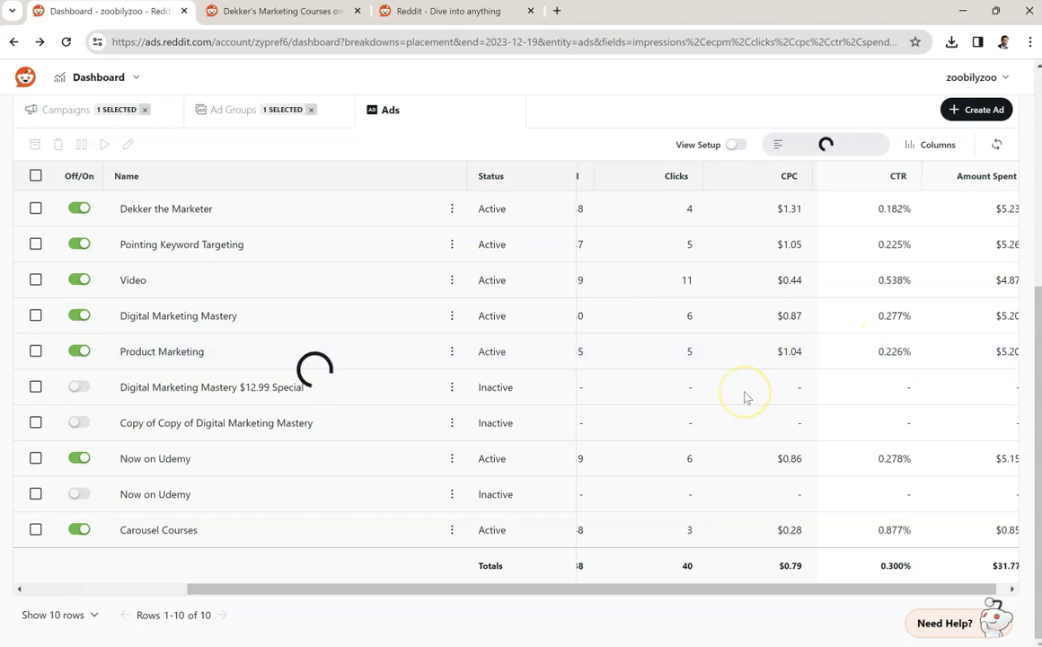
pyautogui.scroll(-2, 686, 429)
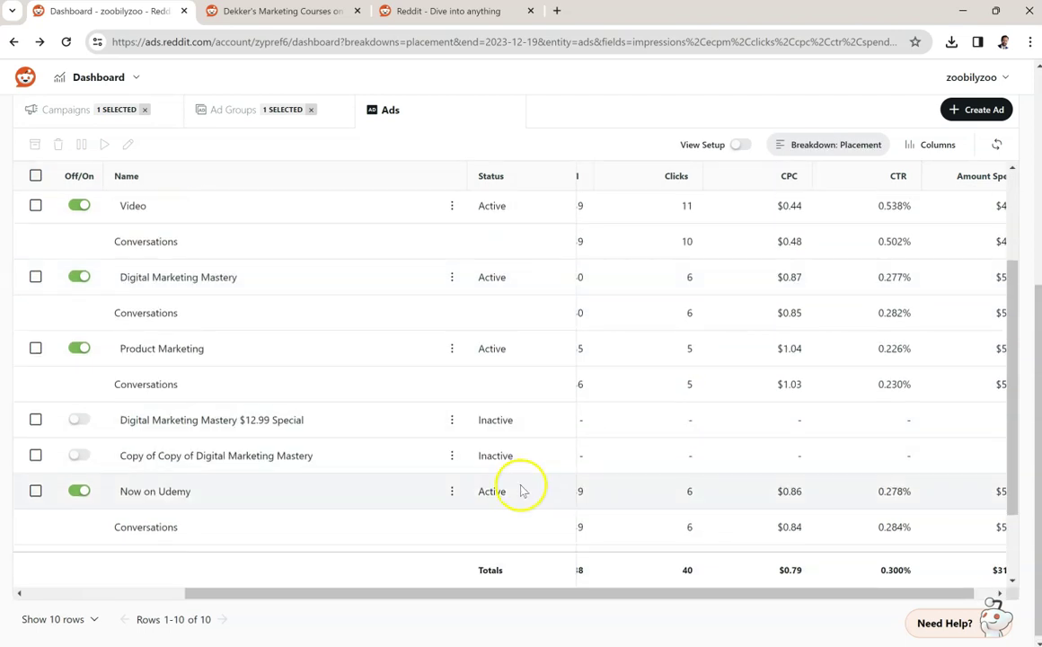
pyautogui.scroll(1, 186, 491)
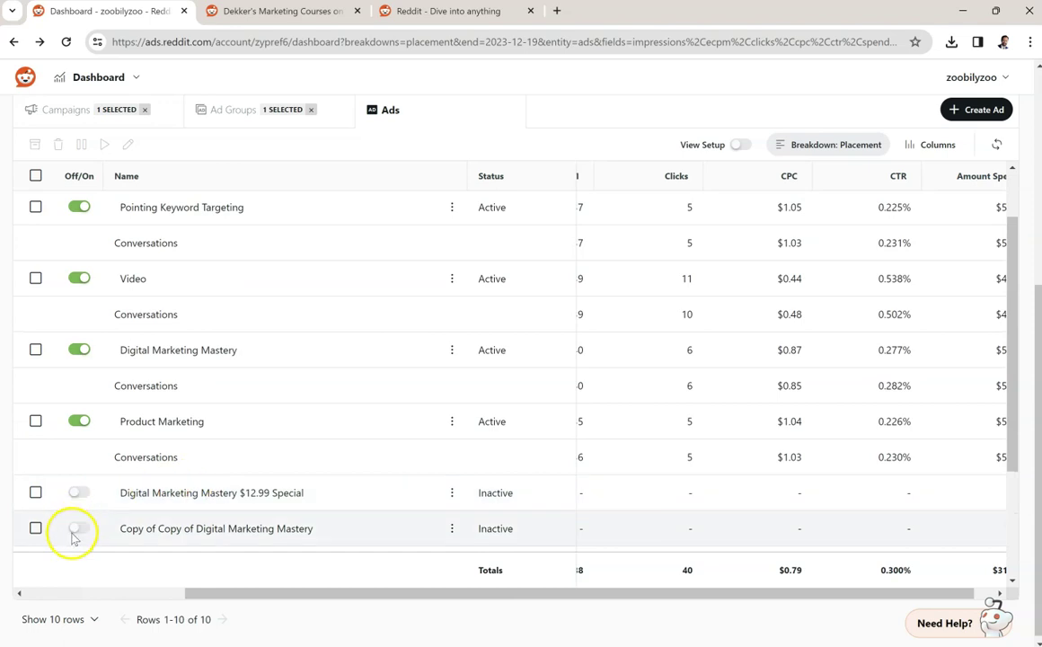
pyautogui.scroll(1, 137, 477)
pyautogui.scroll(-3, 135, 484)
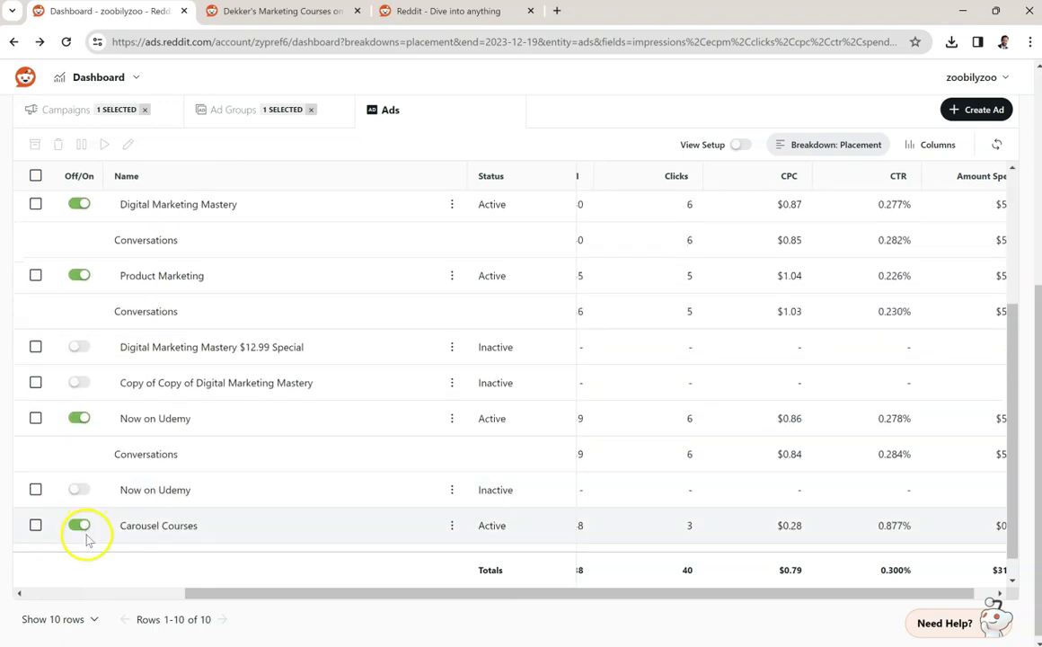
pyautogui.scroll(-1, 87, 539)
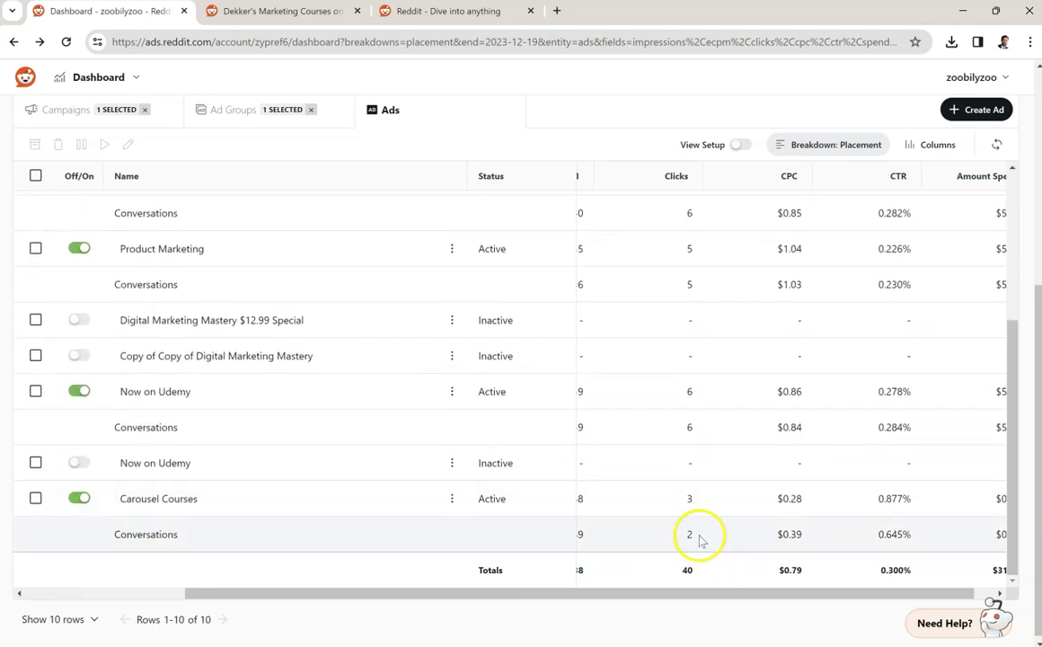
pyautogui.doubleClick(687, 535)
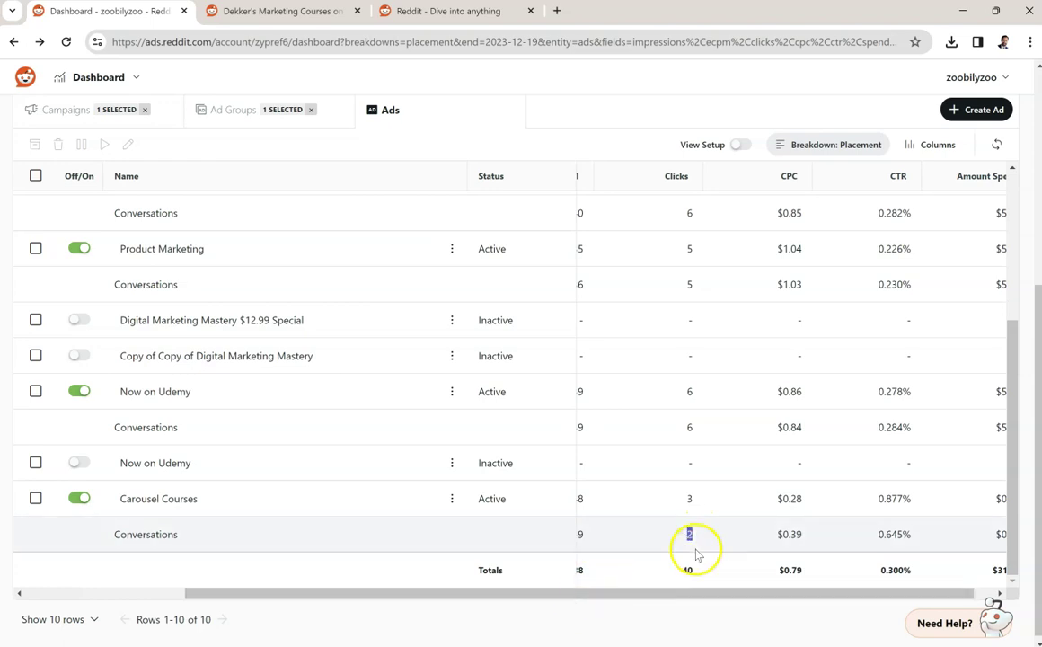
pyautogui.moveTo(659, 593); pyautogui.dragTo(703, 575)
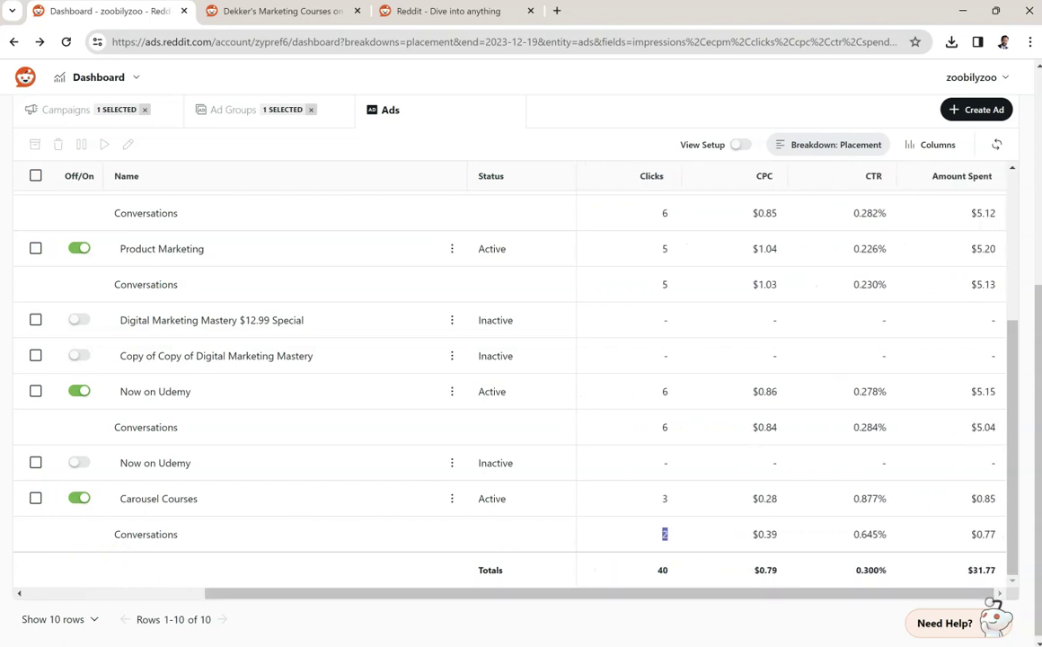